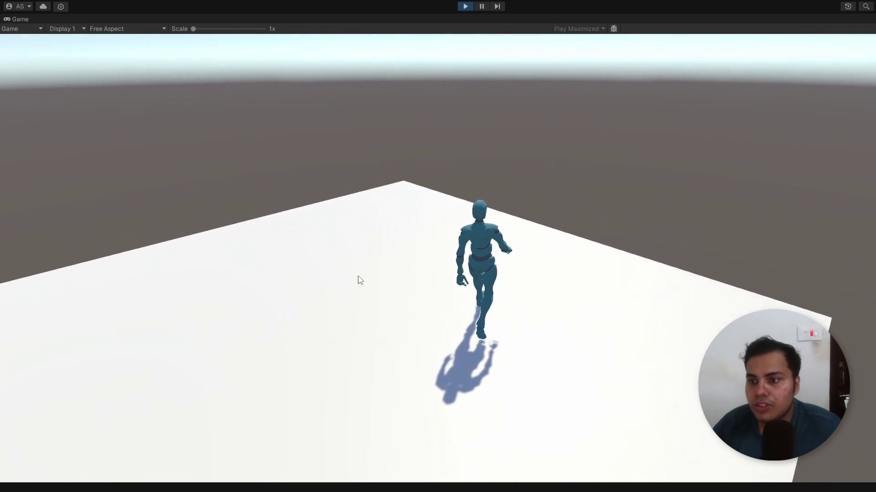
Stop play mode and show the base layer of the state machine in a maximized Animator window
key("ctrl+p")
key("shift+space")
key("a")
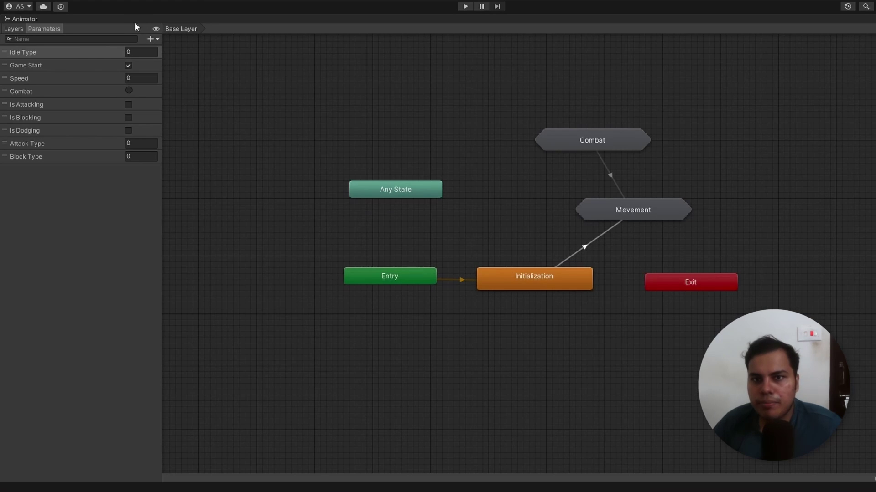
middle_click_drag(592, 337, 518, 345)
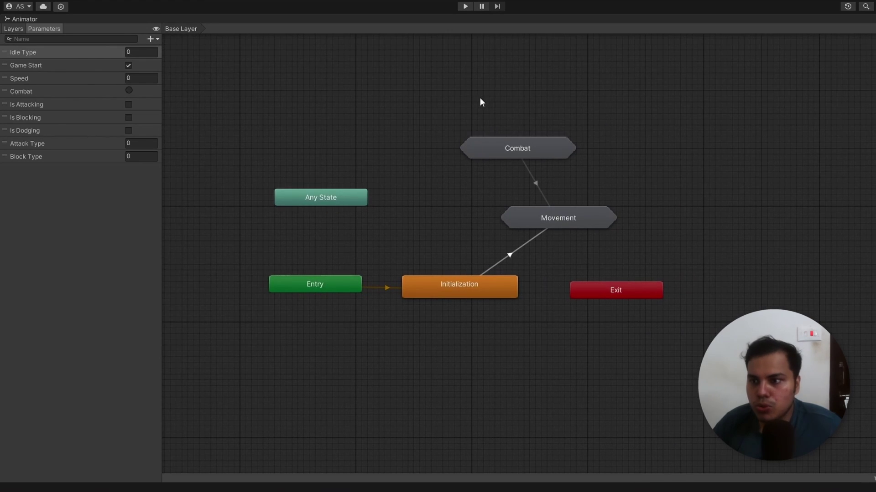
Move the Movement and Combat sub-state machines slightly in the base layer, and select the Entry and Initialization nodes
mouse_move(566, 218)
left_mouse_down()
mouse_move(554, 200)
mouse_move(554, 212)
left_mouse_up()
left_click_drag(534, 154, 554, 140)
middle_click_drag(553, 139, 515, 158)
left_click_drag(475, 377, 288, 285)
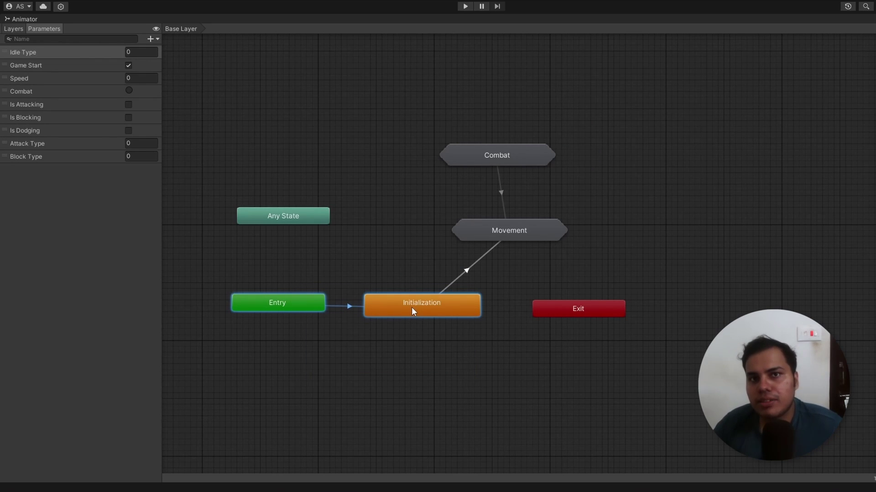
Open the Movement sub-state machine, restore the full editor layout, and inspect the Idle, Walk and Run nodes
left_click_drag(533, 237, 527, 237)
double_click(524, 231)
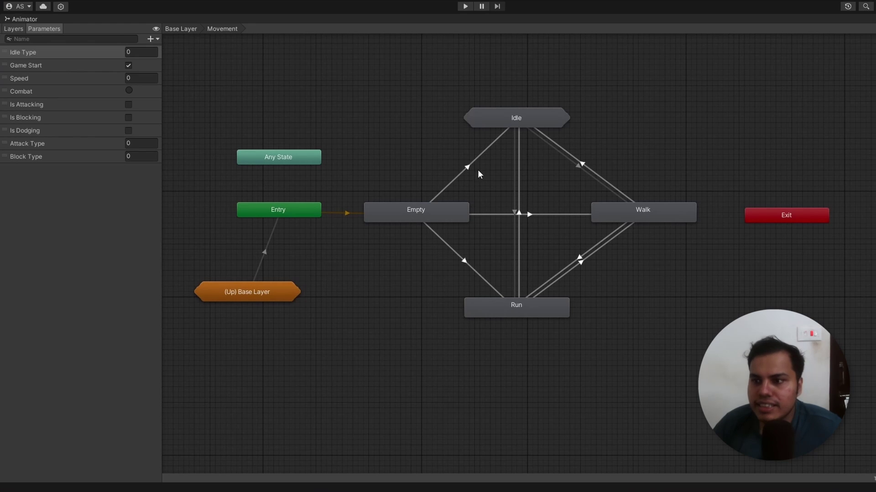
key("shift+space")
left_click_drag(391, 92, 514, 161)
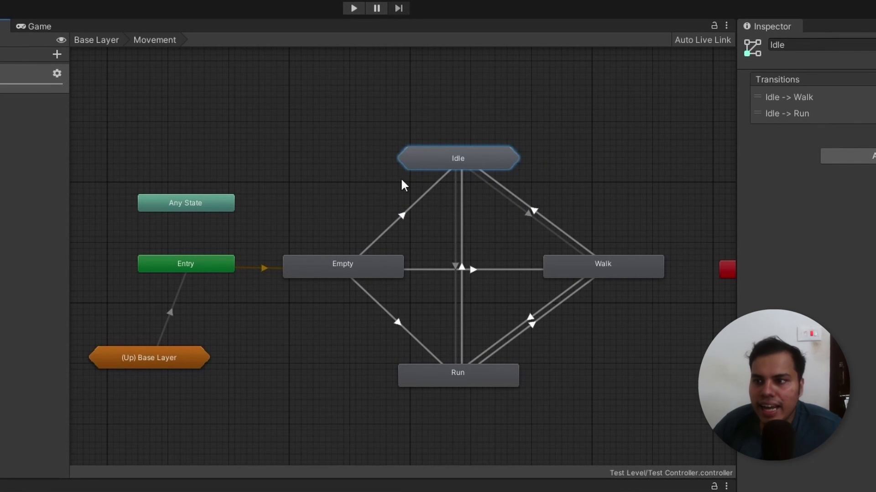
left_click(626, 272)
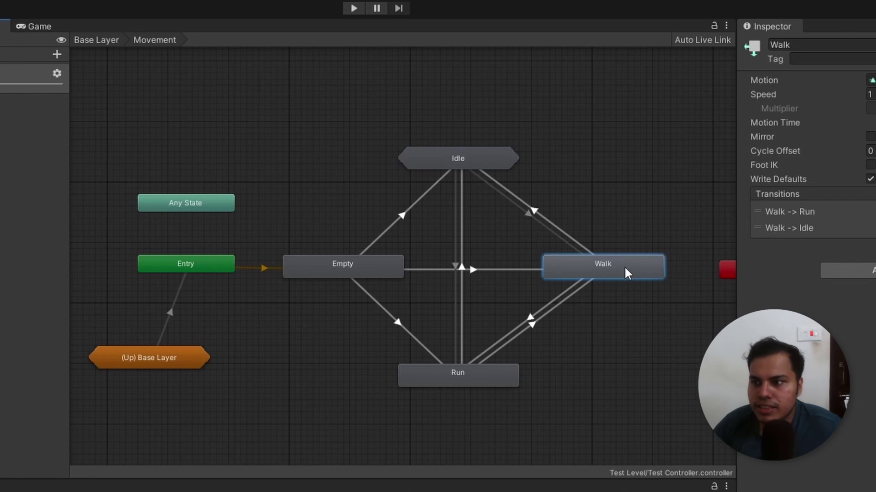
left_click(505, 373)
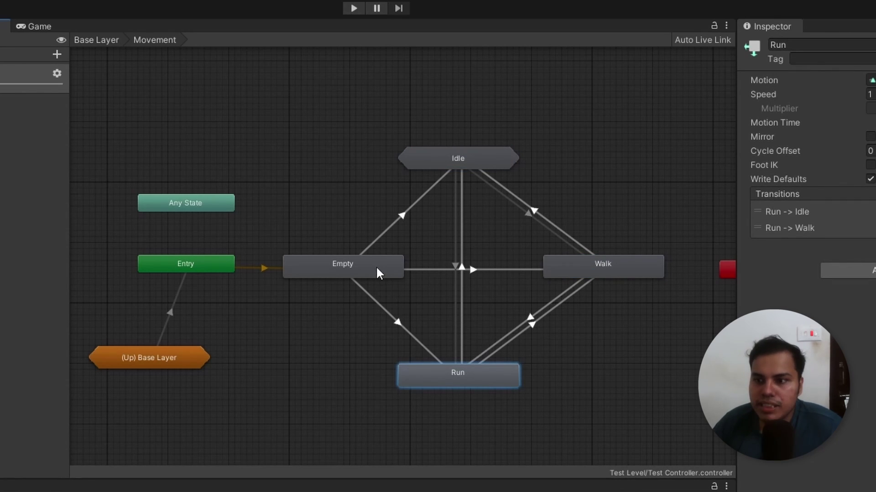
Examine the default transition from Entry to Empty in the Movement sub-state machine
left_click(264, 269)
scroll(262, 272, "up", 3)
left_click(263, 255)
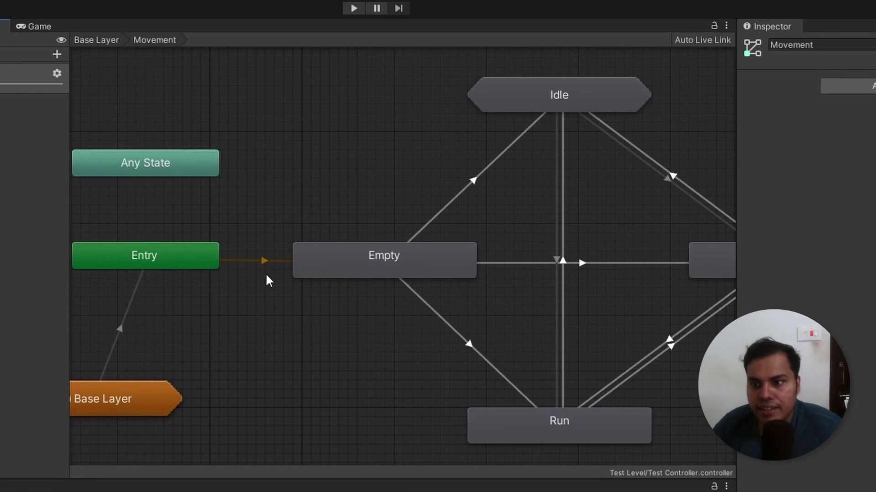
Create a trial transition from Entry to Run in Movement, and delete it
scroll(269, 284, "down", 3)
right_click(240, 270)
left_click(255, 273)
left_click(477, 403)
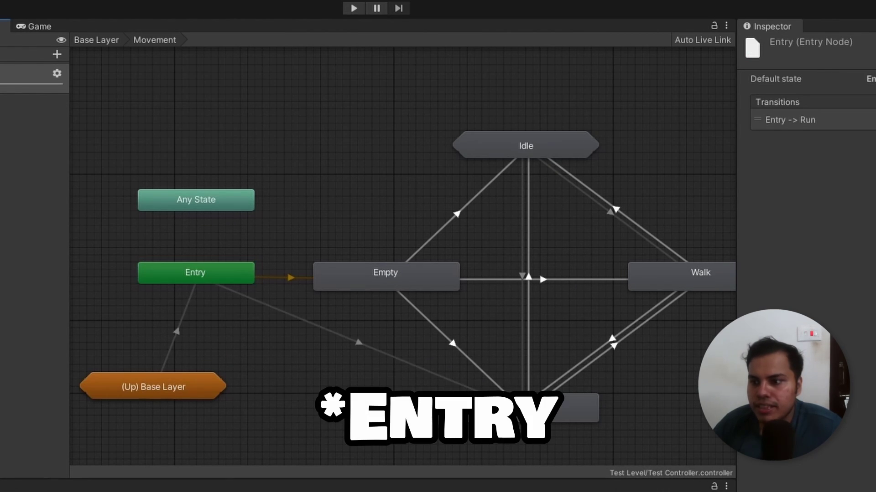
left_click(372, 349)
key("Delete")
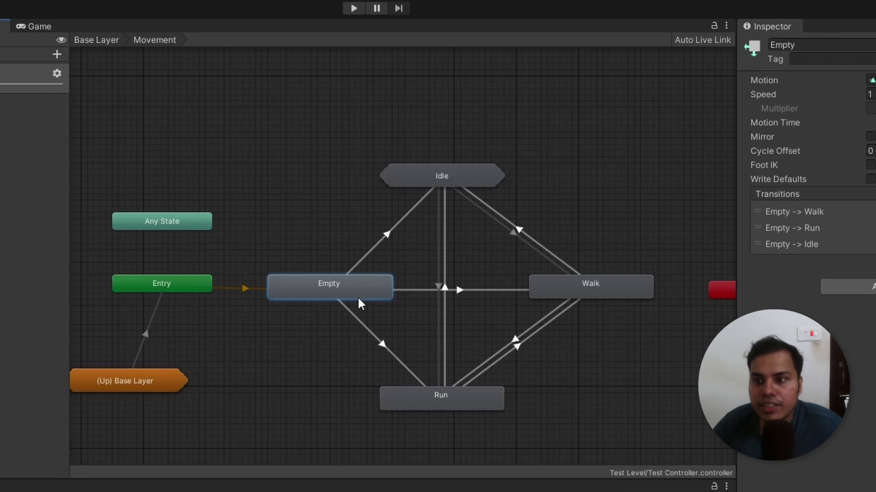
Select the Empty state in Movement and review its Motion and Write Defaults settings
mouse_move(346, 292)
left_mouse_down()
mouse_move(374, 305)
mouse_move(313, 295)
mouse_move(355, 285)
left_mouse_up()
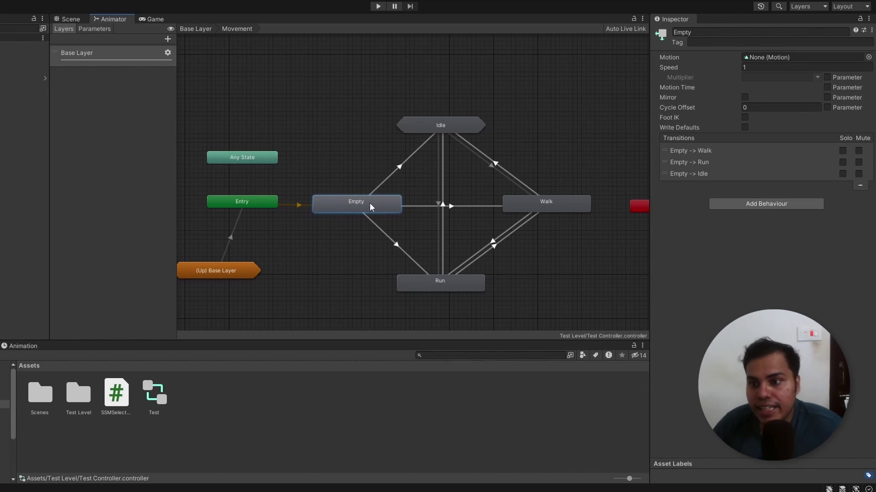
left_click_drag(370, 204, 371, 200)
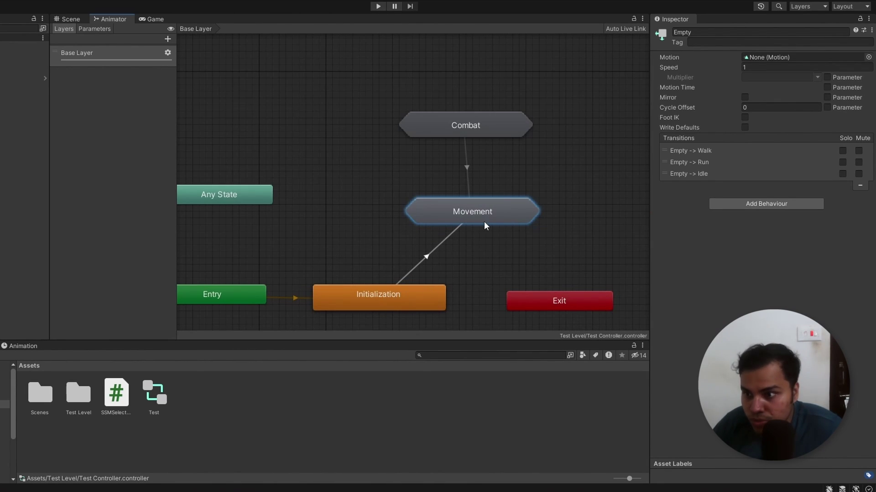
double_click(486, 217)
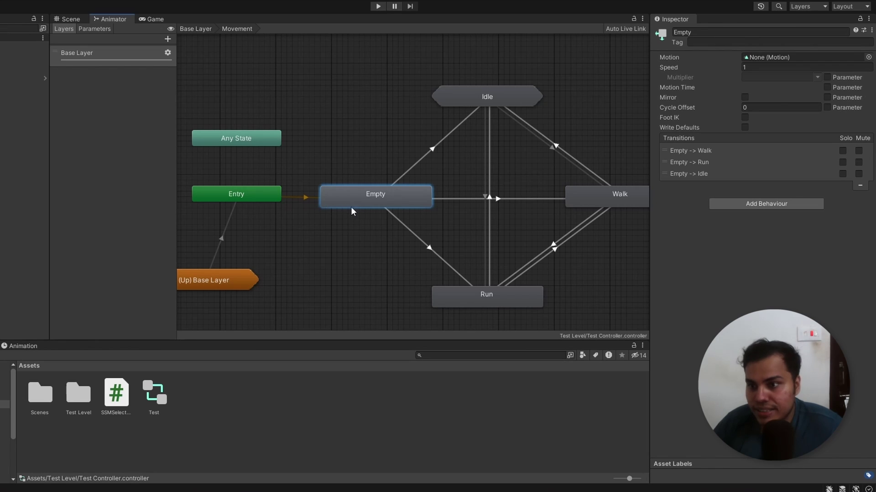
middle_click_drag(371, 208, 368, 206)
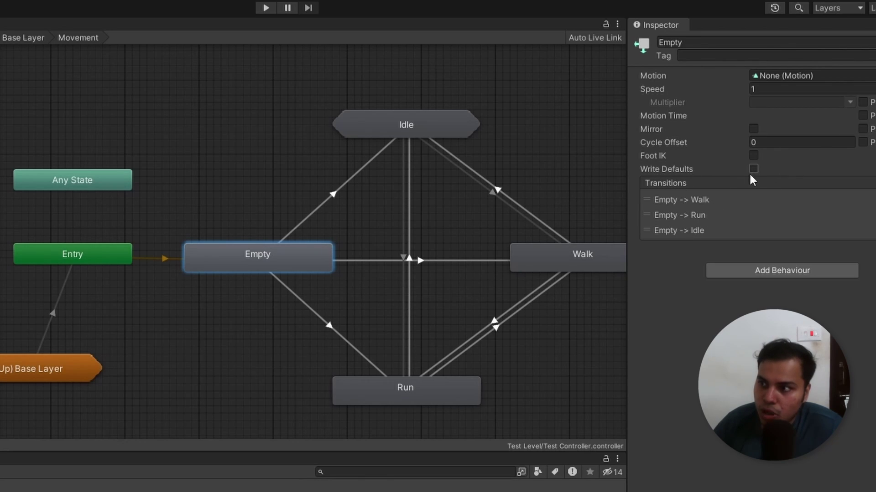
left_click(752, 168)
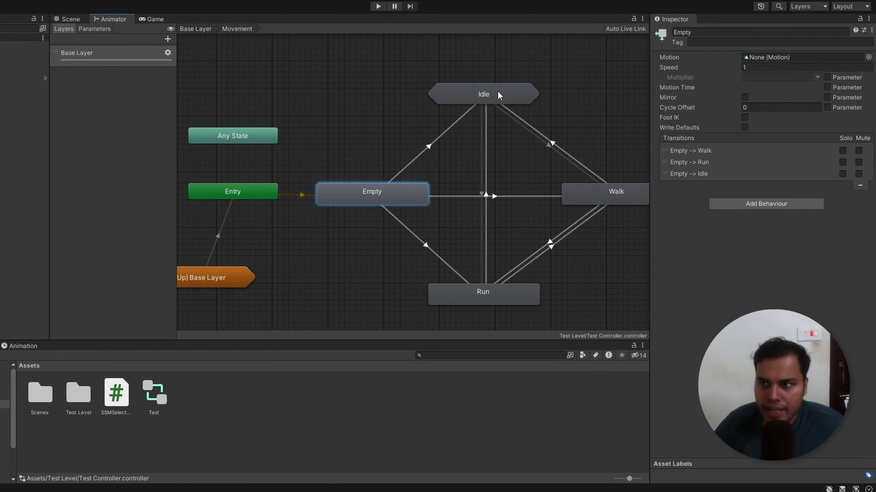
Start a transition from Empty to Idle, browse its States and StateMachine target options, and cancel it
left_click(497, 91)
left_click(452, 127)
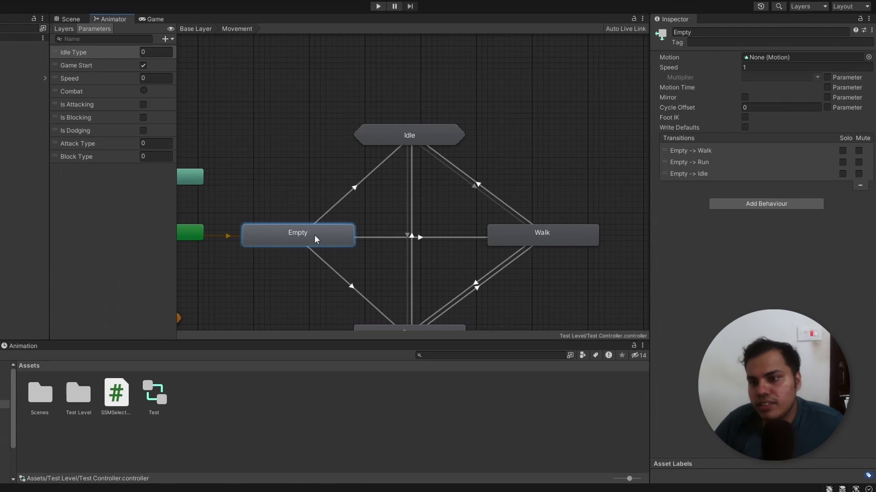
right_click(321, 235)
left_click(360, 241)
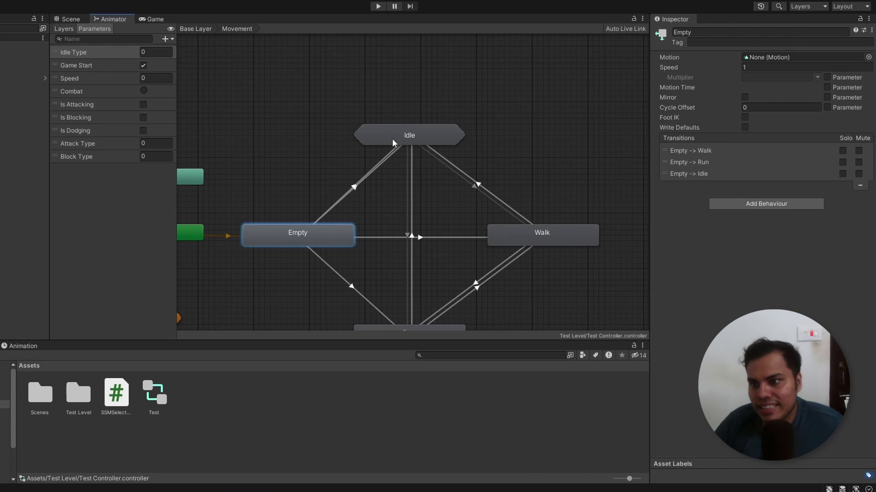
left_click(393, 138)
mouse_move(395, 142)
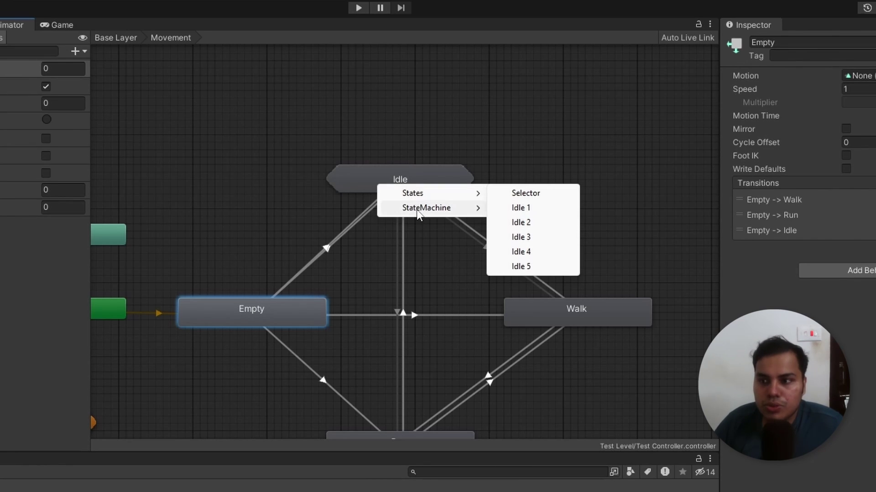
mouse_move(440, 214)
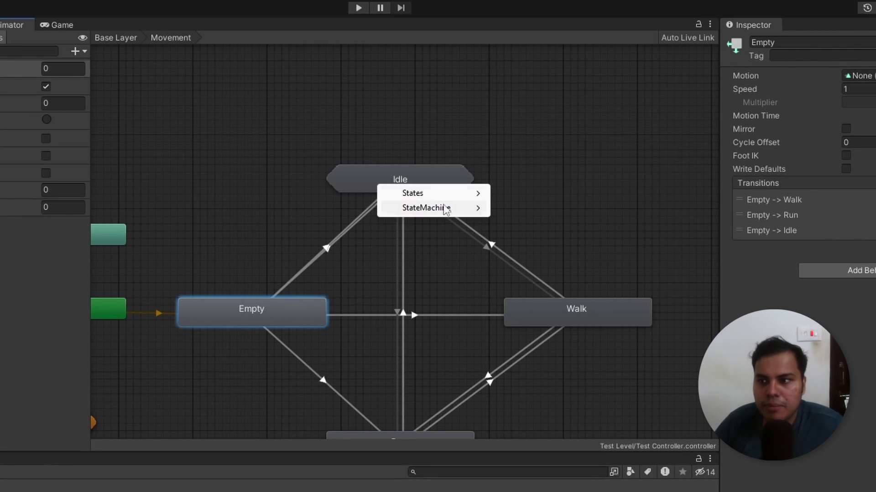
mouse_move(475, 208)
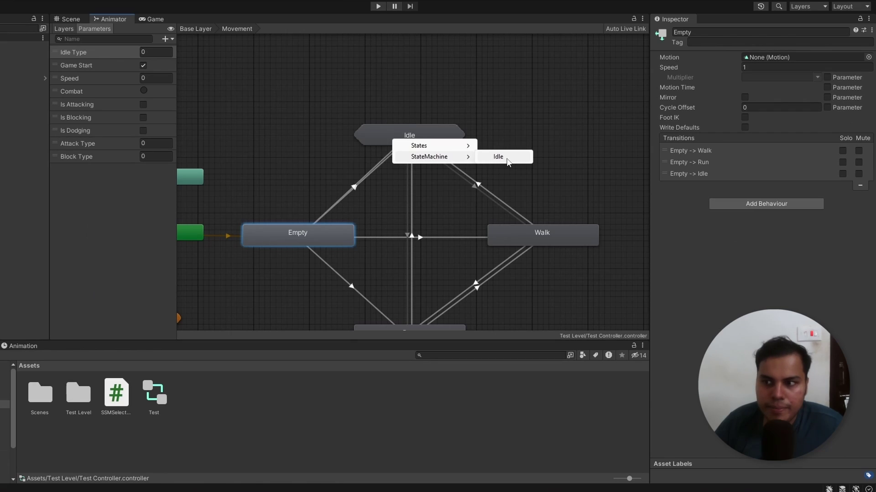
left_click(529, 213)
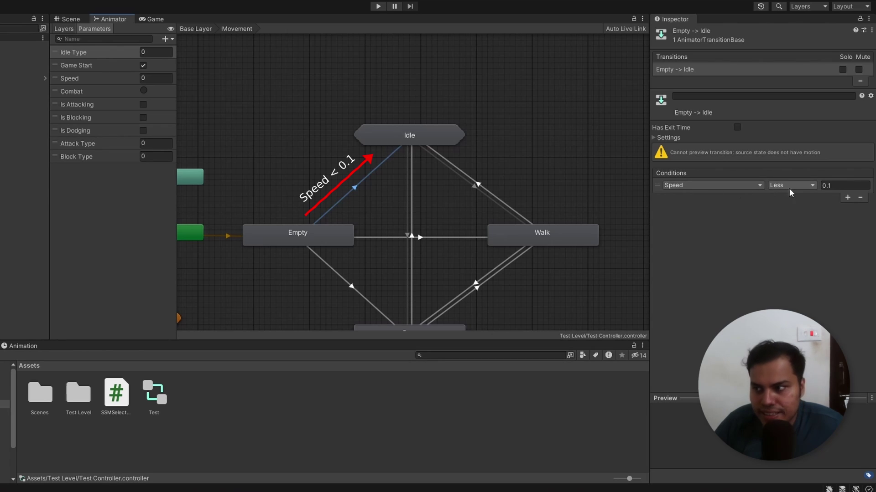
Inspect the Speed conditions on the transitions from Empty to Walk and from Empty to Run
middle_click_drag(540, 259, 529, 215)
left_click(524, 192)
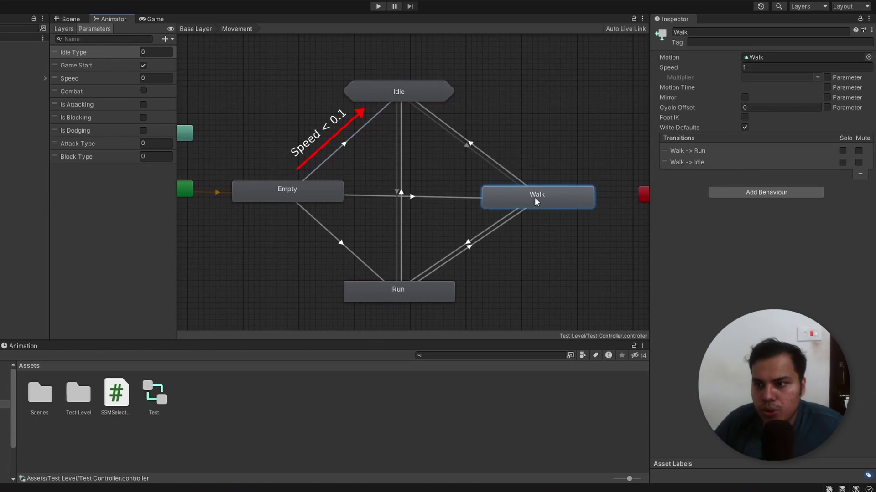
left_click(445, 193)
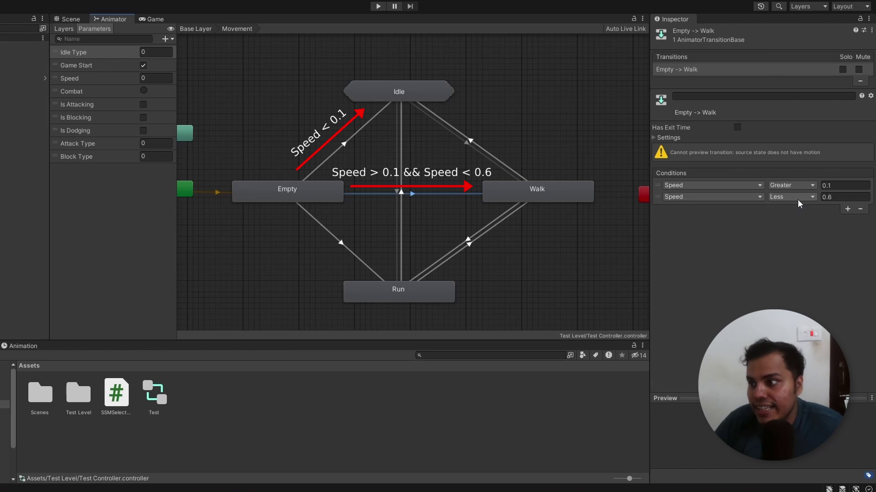
left_click(395, 296)
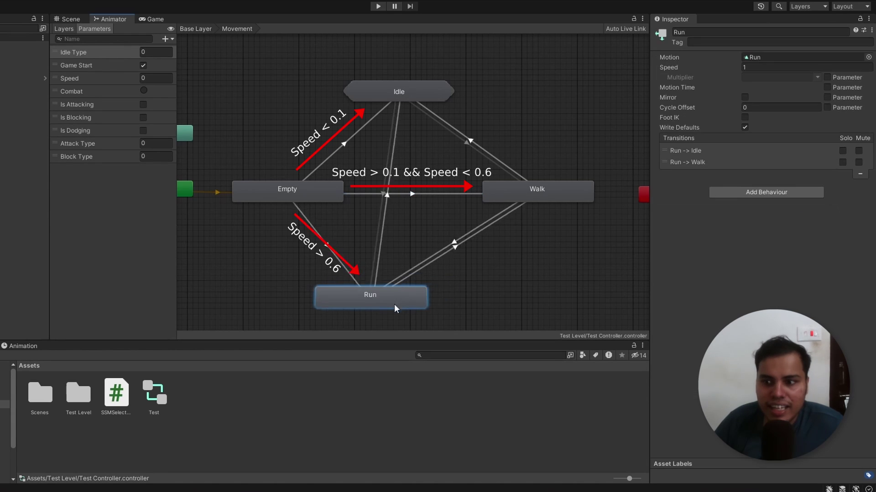
left_click(350, 251)
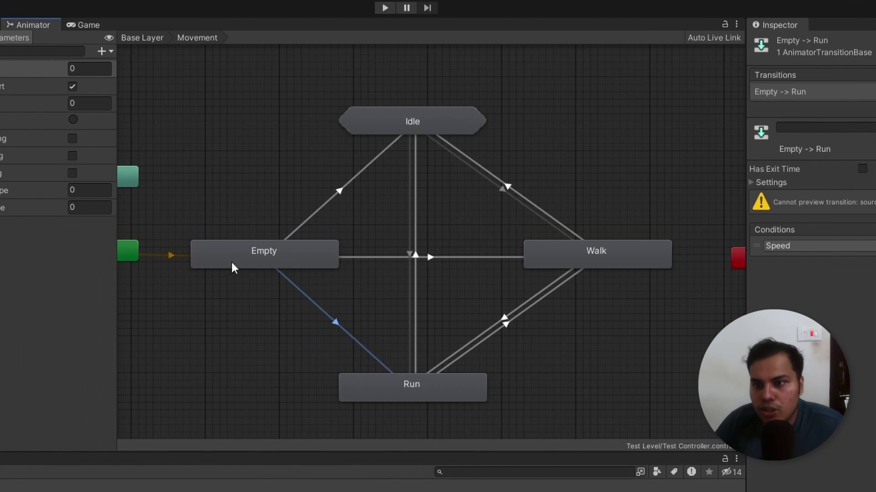
Inspect the Speed conditions on the transitions from Walk to Idle and from Walk to Run
left_click(596, 254)
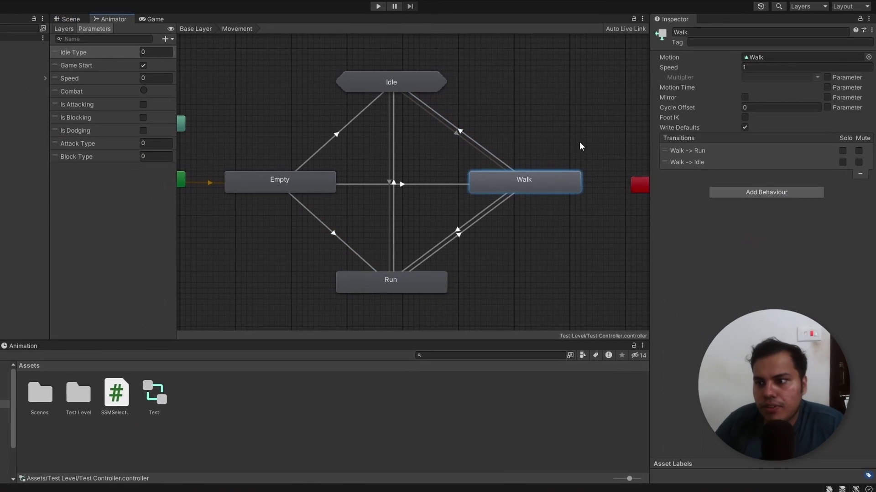
left_click(395, 78)
left_click(472, 135)
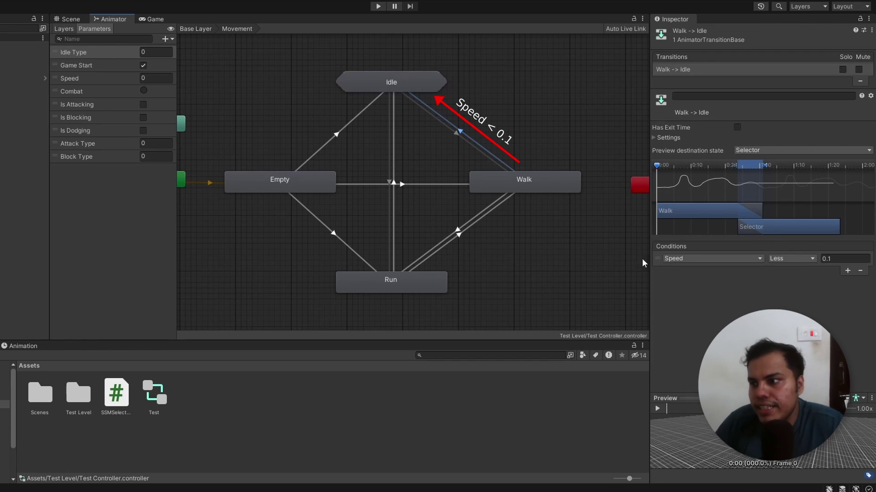
left_click(411, 278)
left_click(457, 232)
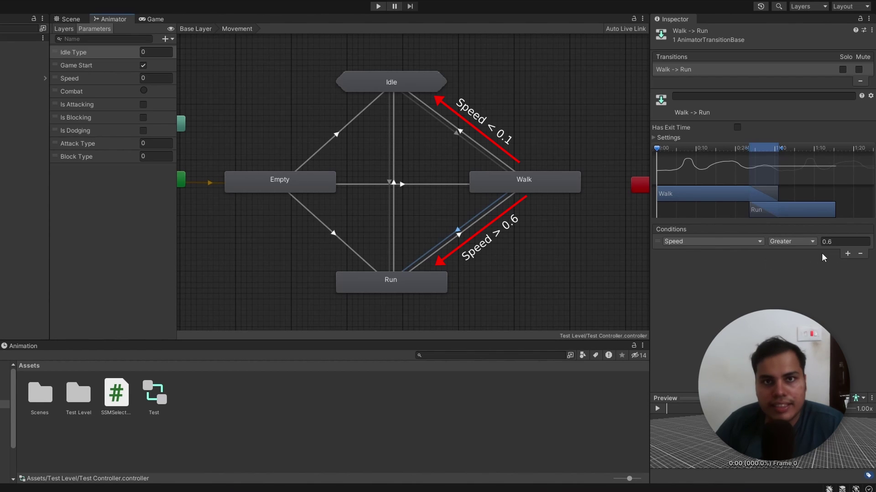
Inspect the Speed conditions on the transitions from Run to Walk and from Run to Idle
left_click(414, 282)
left_click(448, 251)
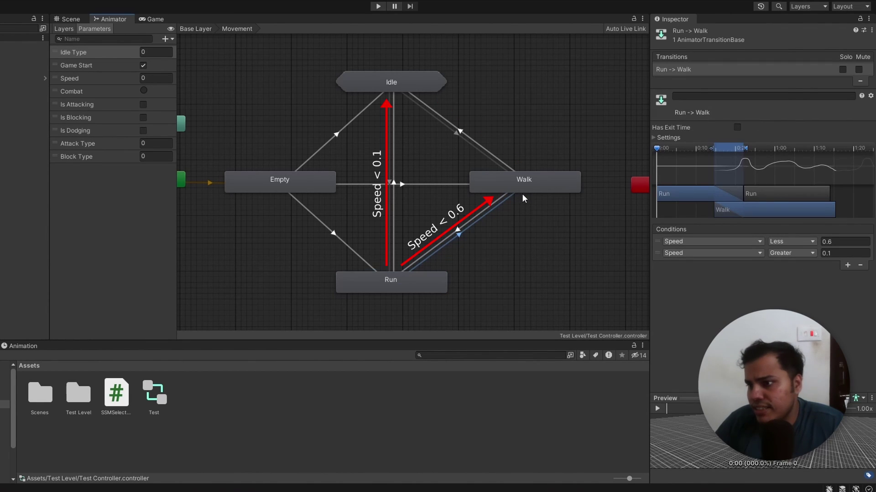
left_click(392, 188)
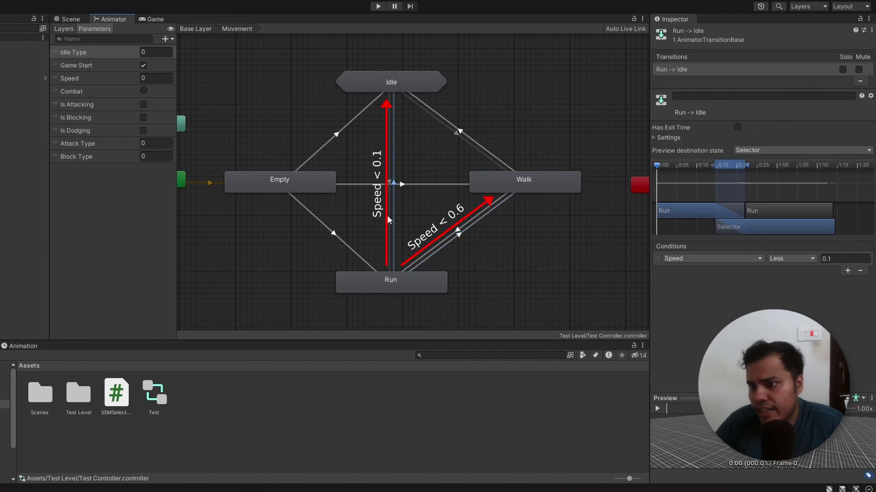
left_click(626, 229)
Open the Idle sub-state machine and frame the states Idle 1 to Idle 5 together with the Selector
left_click(417, 77)
double_click(412, 82)
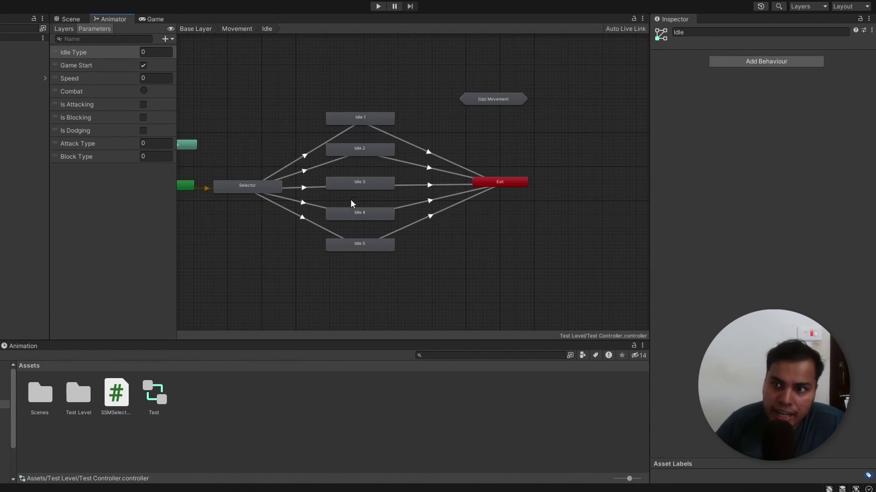
left_click_drag(310, 59, 416, 311)
key("f")
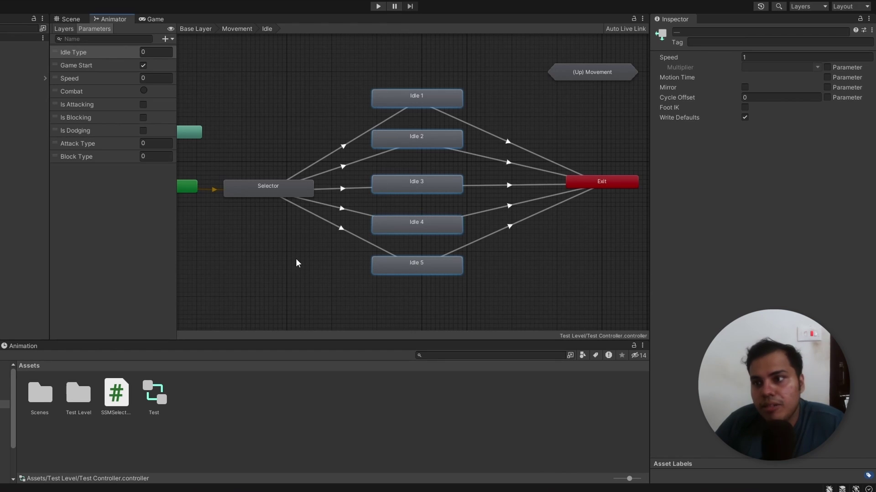
middle_click_drag(295, 259, 358, 265)
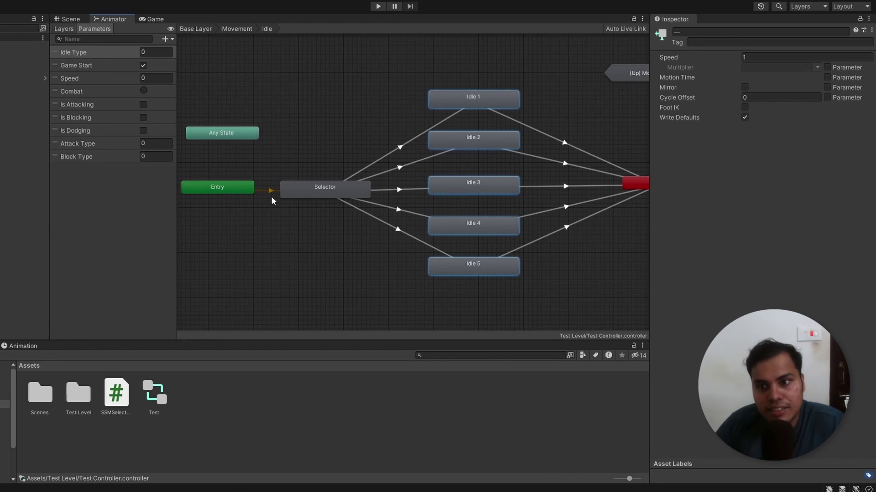
Review the Selector state's transitions and SSM Selector behaviour, and select the states Idle 1 to Idle 5 again
mouse_move(330, 190)
left_mouse_down()
mouse_move(333, 174)
mouse_move(324, 206)
mouse_move(311, 205)
mouse_move(329, 185)
mouse_move(338, 192)
left_mouse_up()
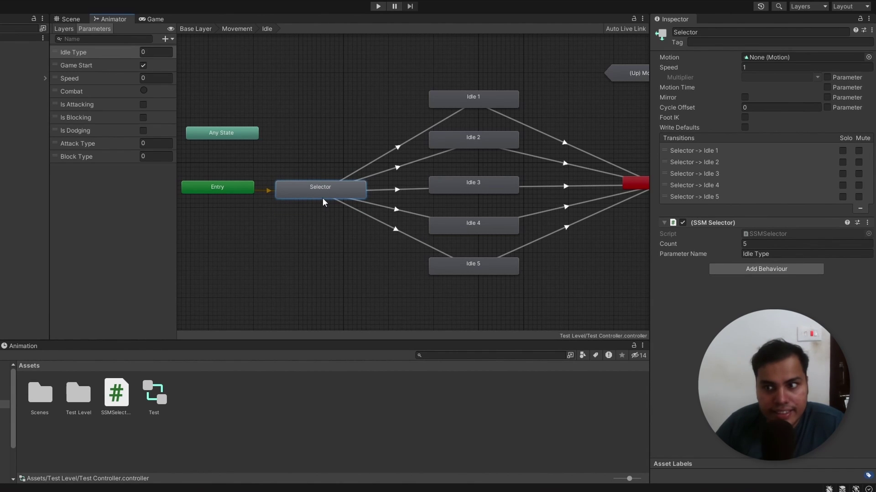
left_click(408, 67)
left_click_drag(408, 67, 510, 303)
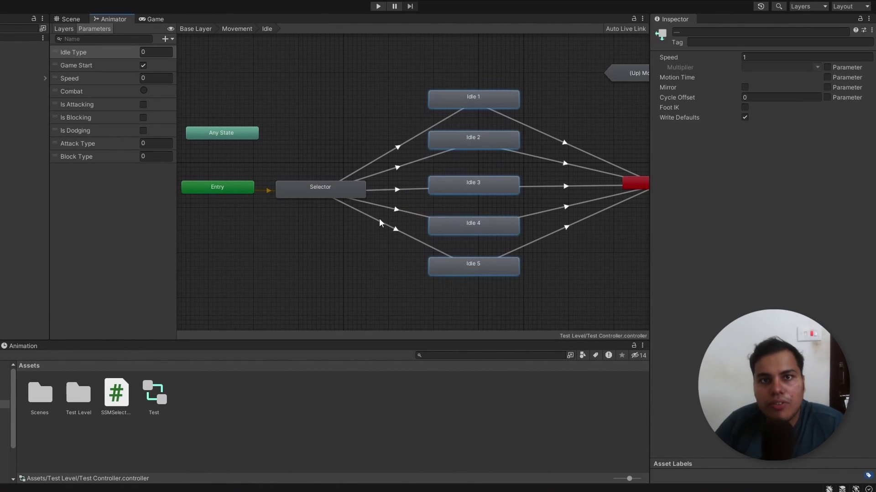
Inspect the Idle Type conditions on the Selector's transitions to Idle 1, Idle 2 and Idle 3
left_click(398, 144)
left_click(393, 149)
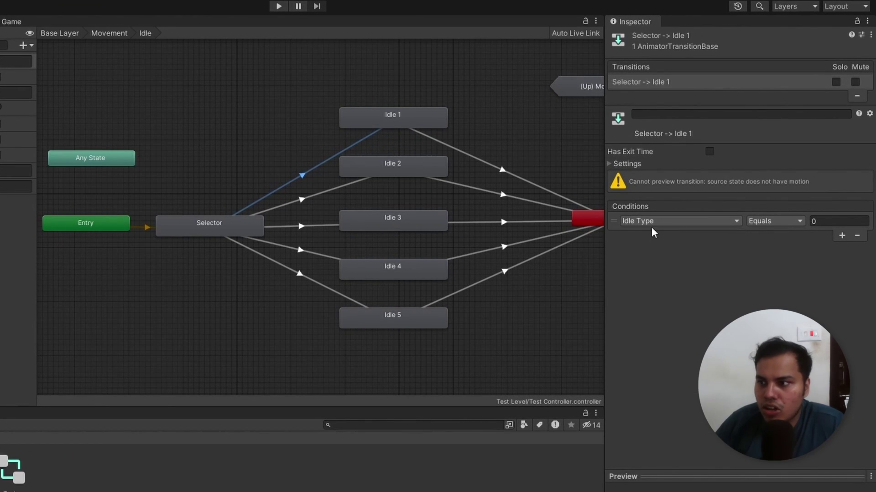
left_click(309, 198)
left_click(309, 230)
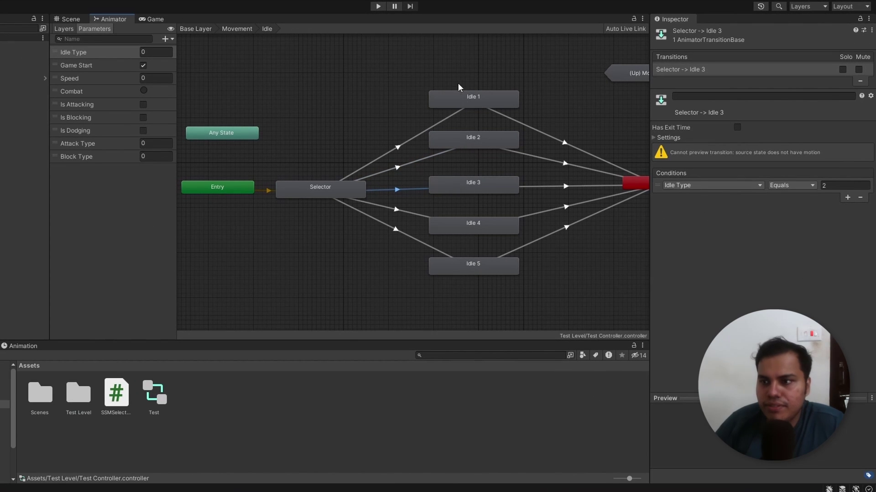
Select the states Idle 1 to Idle 5 together, and clear the selection
left_click_drag(369, 86, 436, 337)
left_click_drag(509, 282, 509, 281)
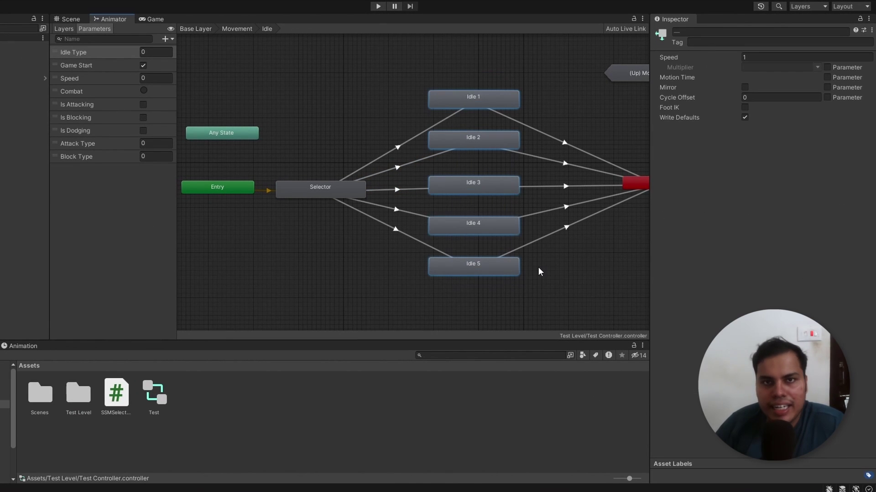
left_click(528, 272)
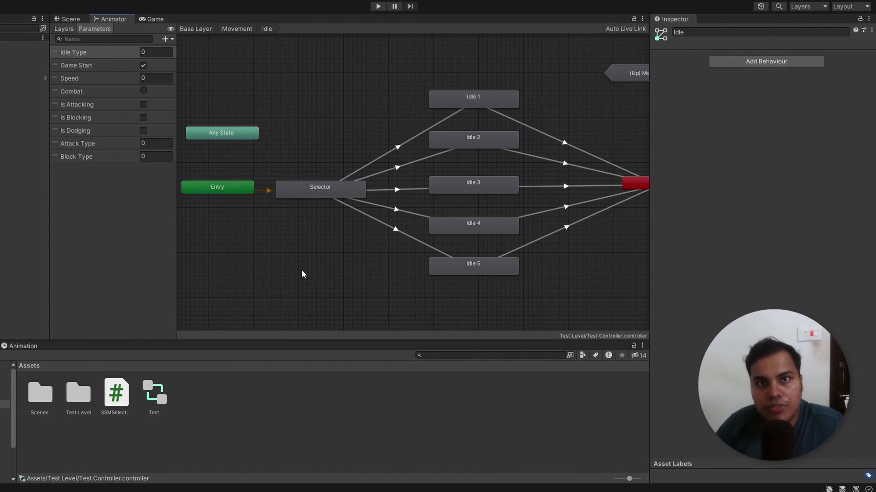
Review the Selector state's SSM Selector behaviour and open the list of behaviours available for it
left_click(305, 185)
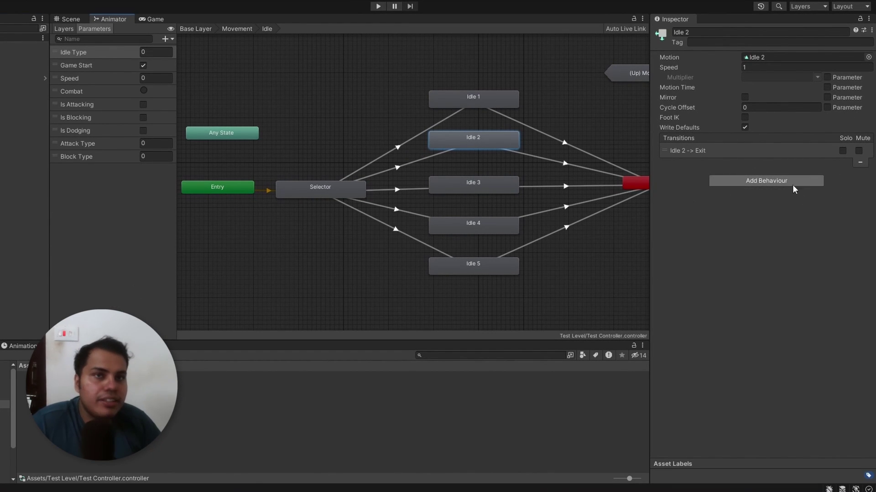
key("ctrl+z")
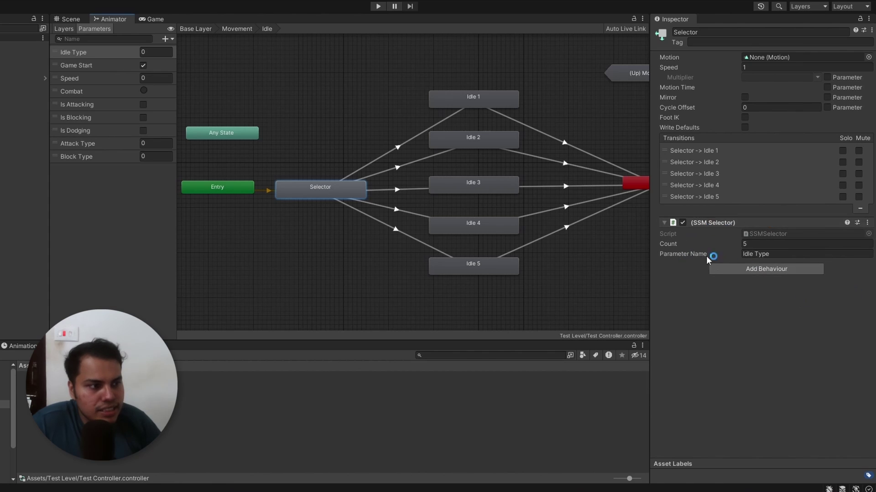
left_click(768, 269)
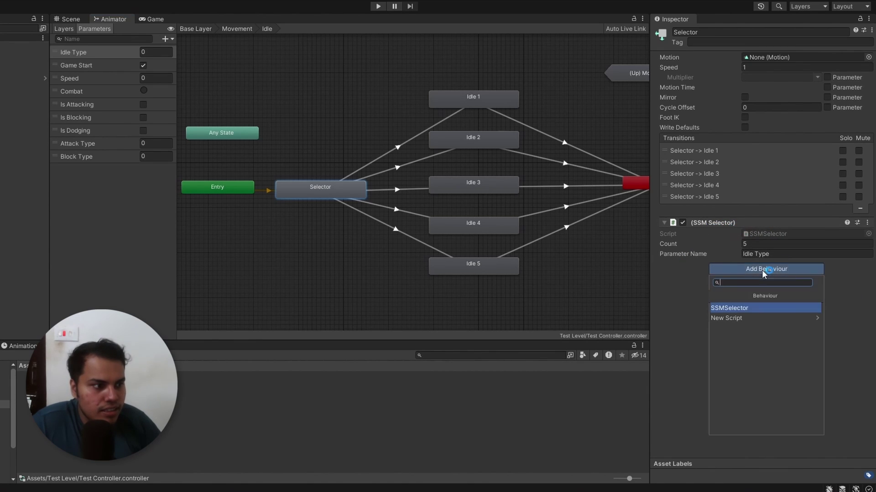
left_click(680, 295)
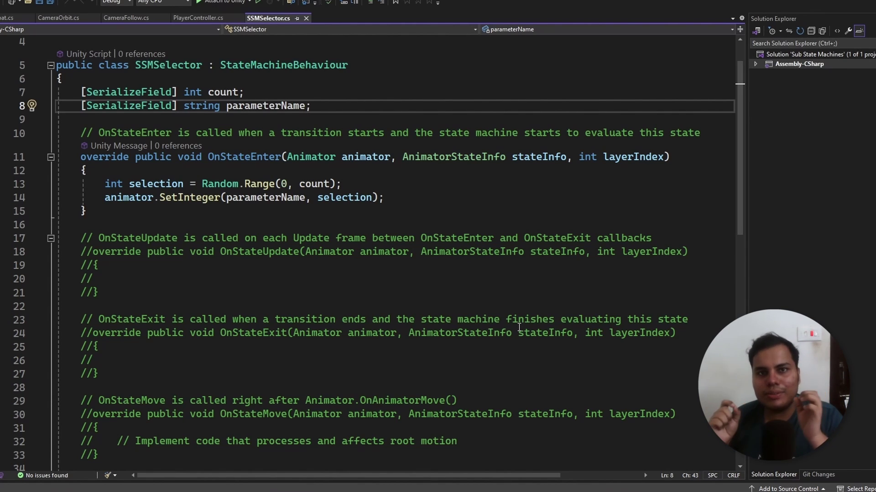
Examine the serialized count and parameterName fields in SSMSelector.cs, and select the related idle states and Selector in Unity's Animator
scroll(254, 134, "up", 1)
key("Down")
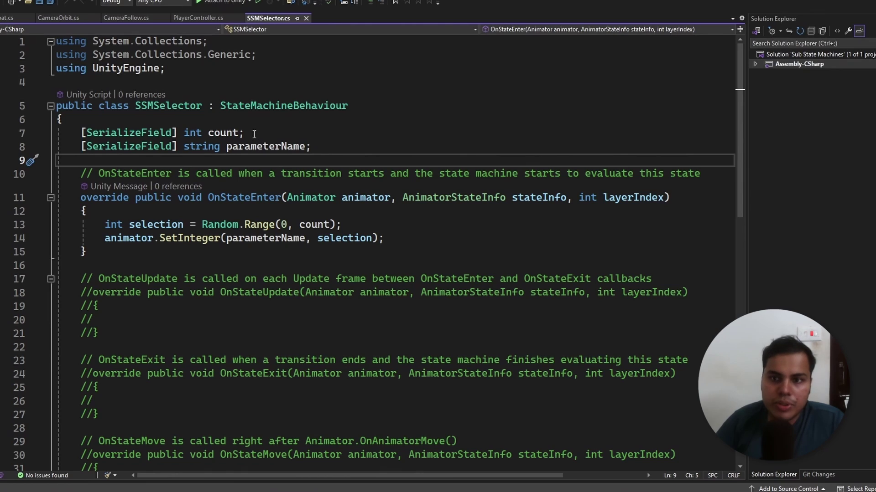
left_click(254, 133)
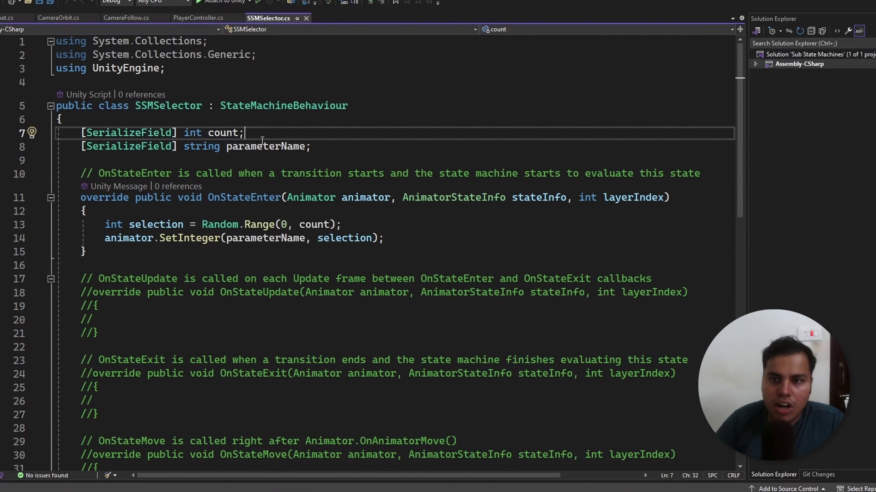
left_click(314, 146)
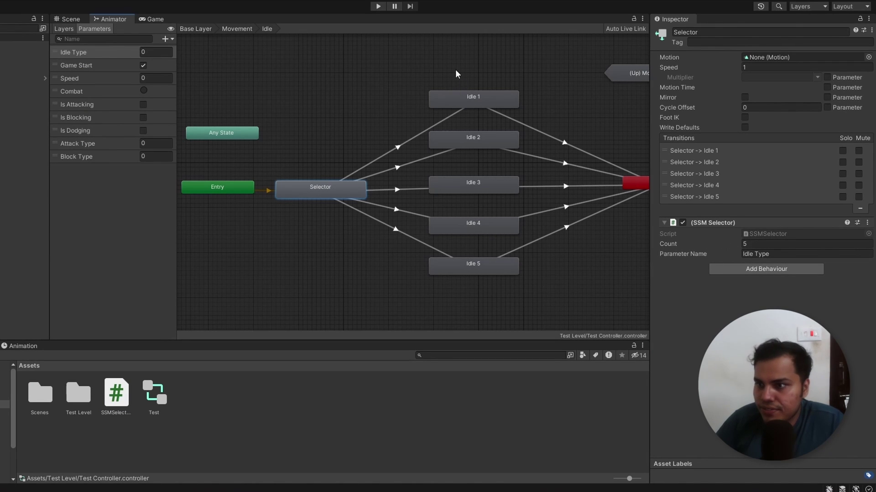
left_click_drag(453, 72, 551, 298)
left_click(314, 188)
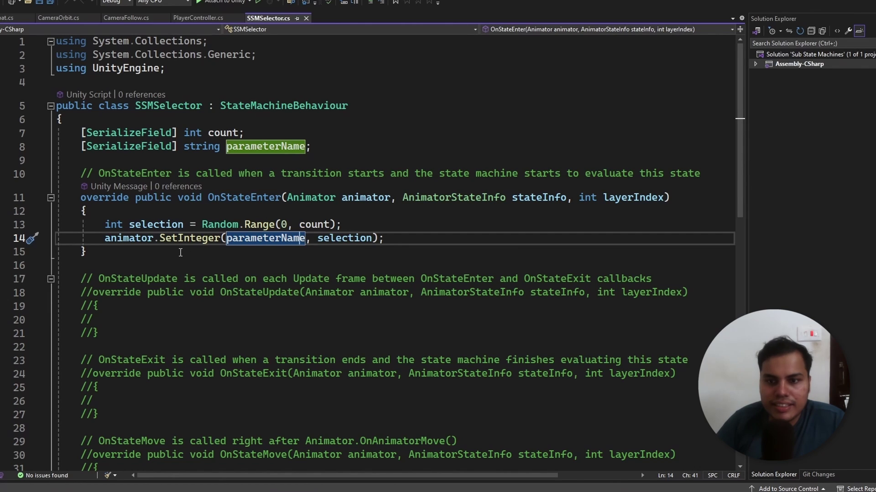
Examine the OnStateEnter override in SSMSelector.cs, highlighting its Random.Range selection line and its animator.SetInteger call
left_click_drag(208, 198, 281, 199)
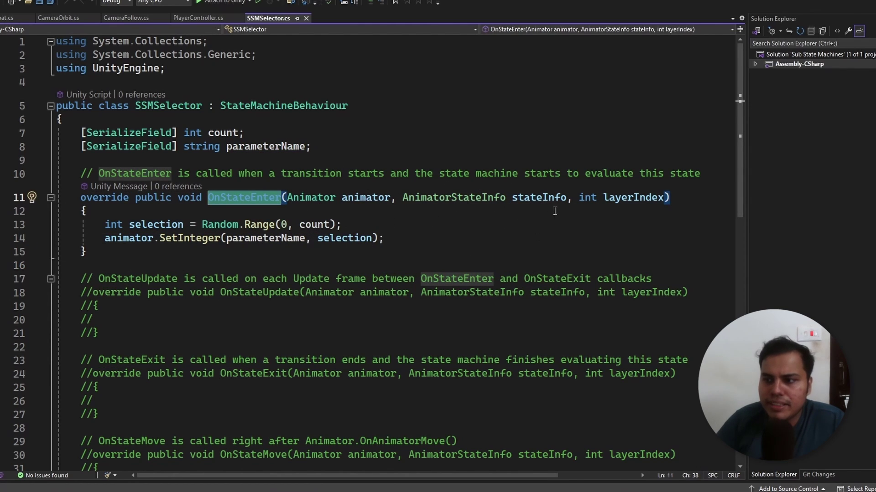
double_click(109, 200)
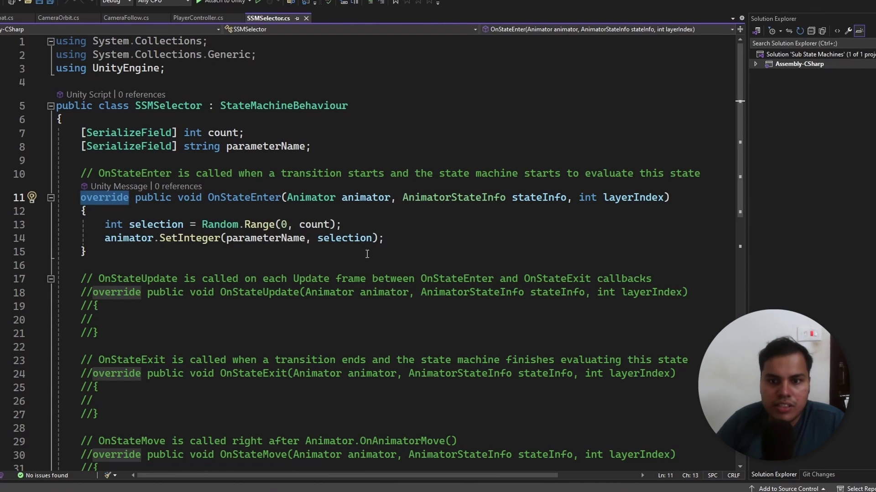
left_click_drag(341, 224, 106, 224)
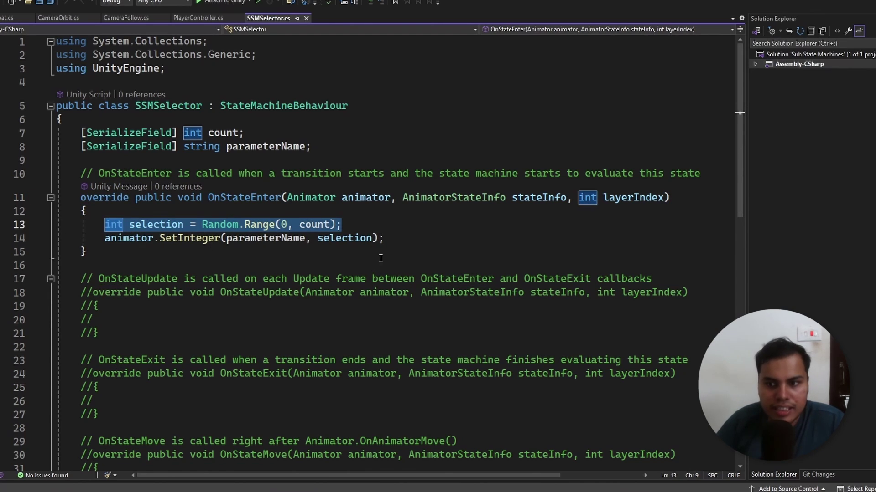
left_click_drag(386, 237, 106, 238)
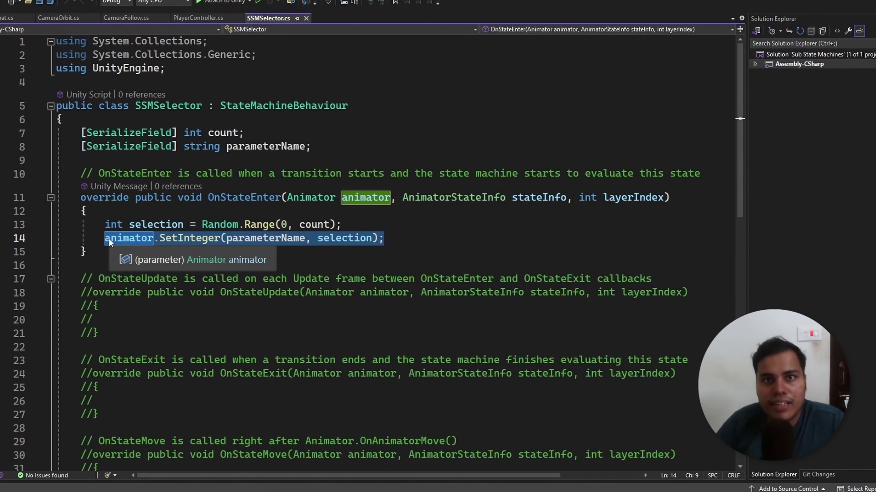
Switch back to Unity and slightly reposition the (Up) Movement and Exit nodes in the Idle sub-state machine
key("alt+Tab")
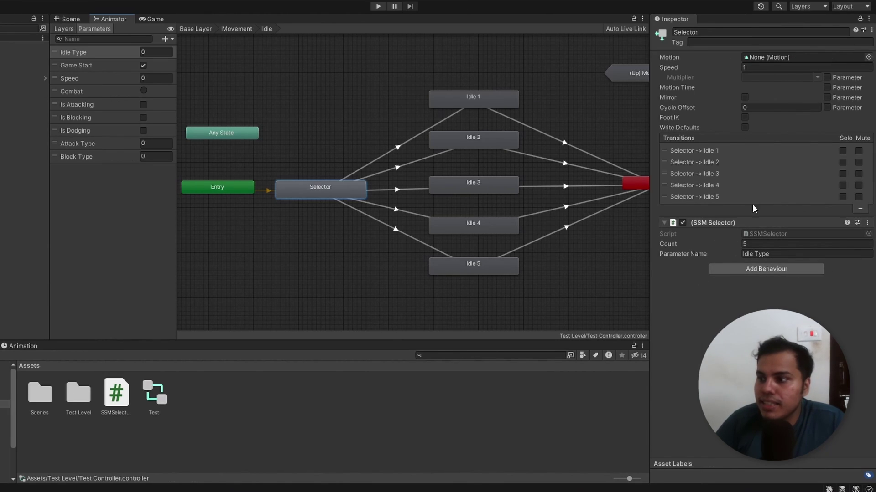
left_click(574, 206)
middle_click_drag(574, 206, 430, 204)
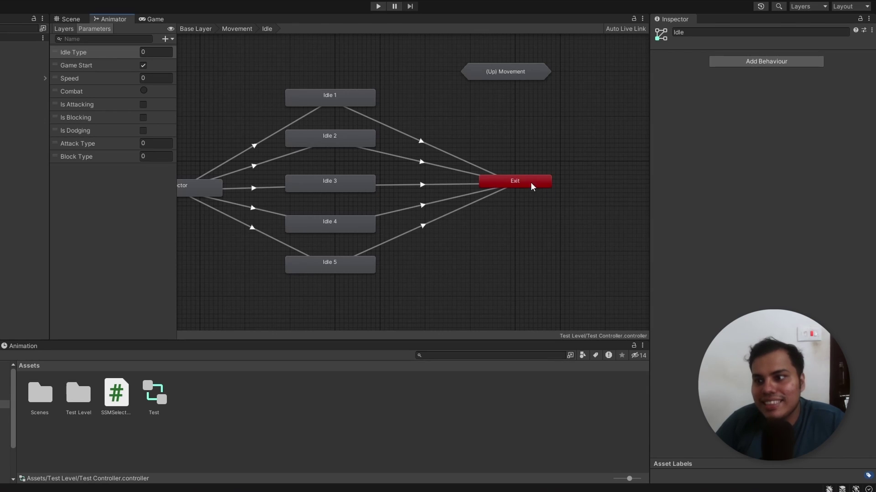
left_click_drag(495, 76, 505, 122)
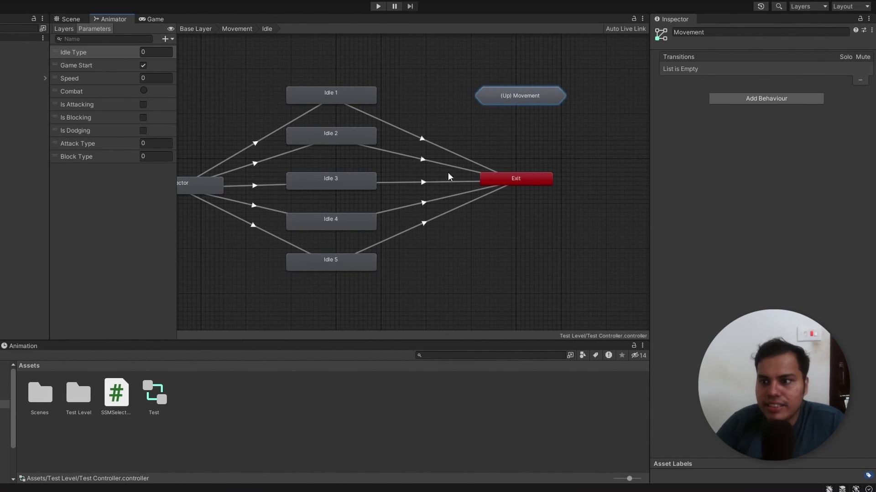
left_click_drag(545, 181, 551, 191)
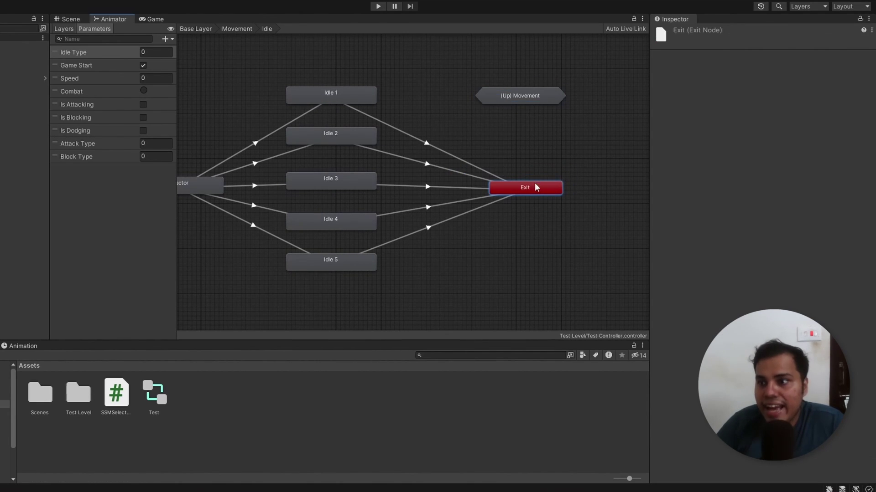
Go up to Movement, reopen Idle and inspect the conditions on the transitions from Idle 1 through Idle 5 to Exit
left_click(245, 29)
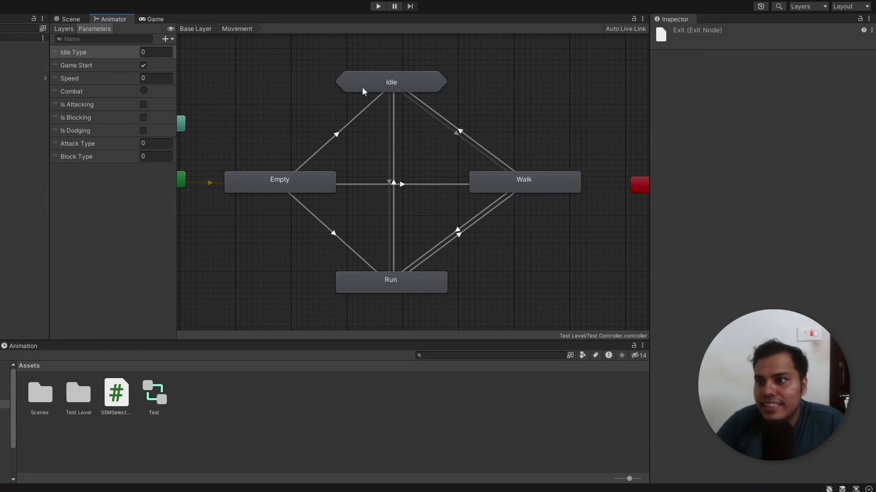
double_click(398, 86)
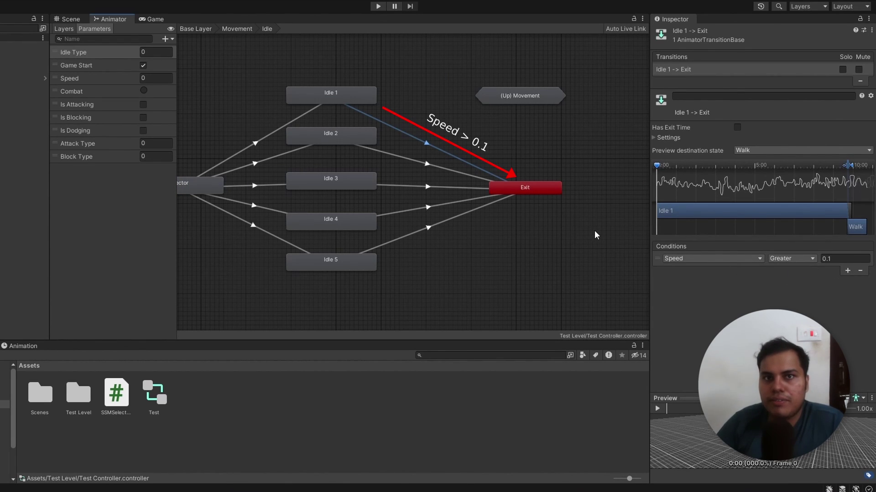
left_click(442, 167)
left_click(437, 186)
left_click(440, 203)
left_click(442, 226)
mouse_move(519, 193)
left_mouse_down()
mouse_move(522, 202)
mouse_move(507, 179)
mouse_move(509, 187)
left_mouse_up()
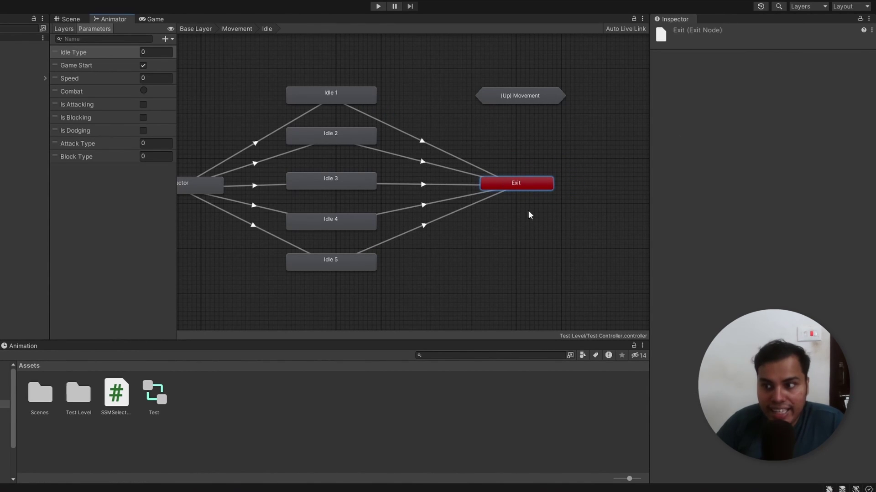
Return to the Movement state machine and move the Idle node slightly down towards Run
left_click(250, 28)
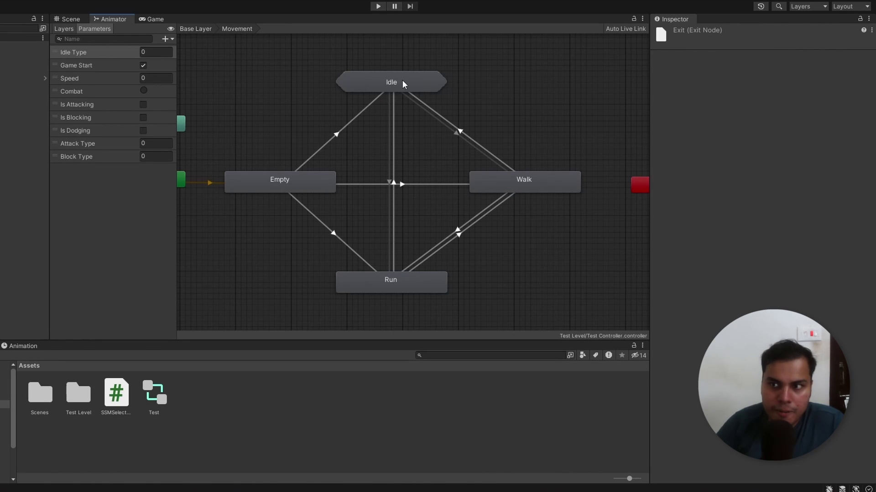
mouse_move(401, 81)
left_mouse_down()
mouse_move(401, 119)
mouse_move(386, 98)
mouse_move(394, 97)
left_mouse_up()
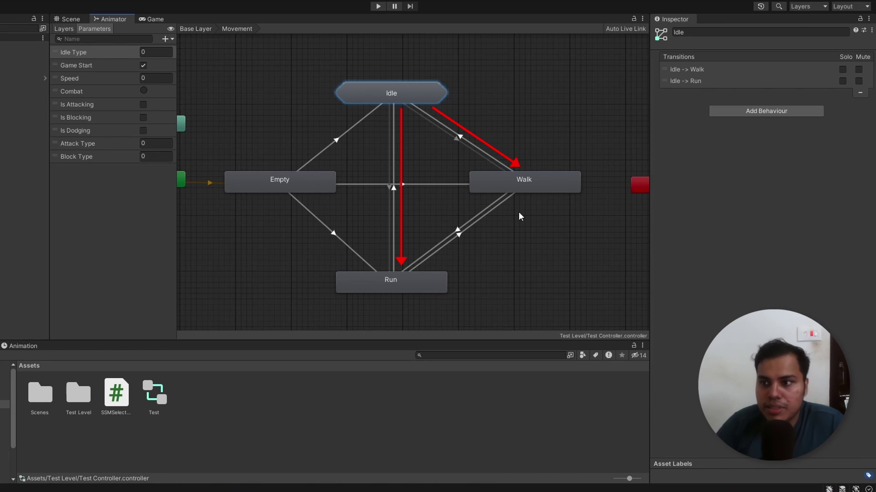
left_click(445, 141)
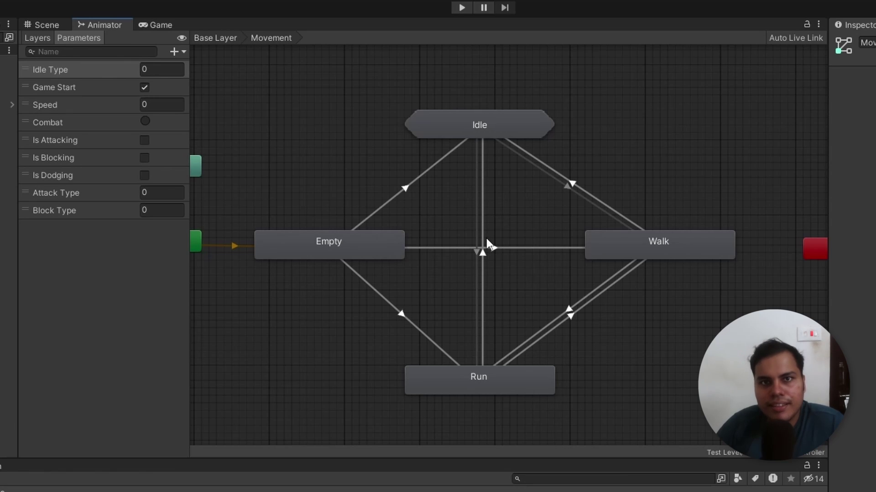
Inspect the Speed conditions on the transitions from Idle to Run and from Idle to Walk
left_click(486, 238)
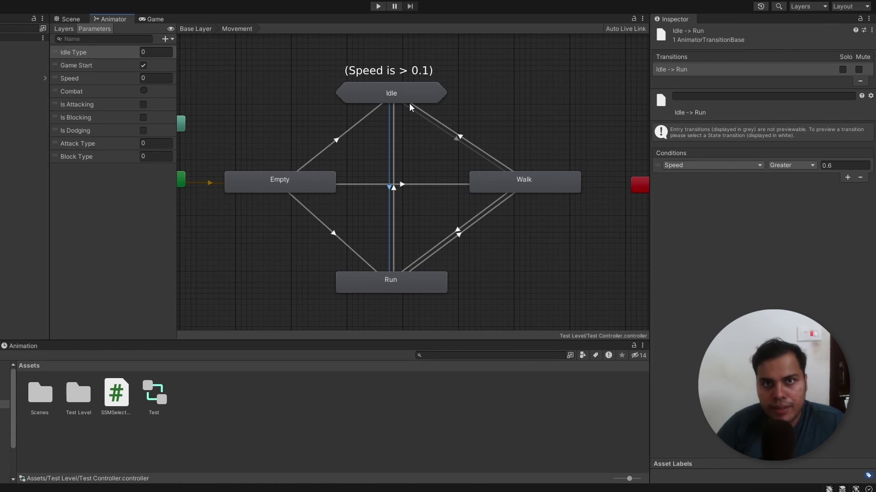
left_click(446, 135)
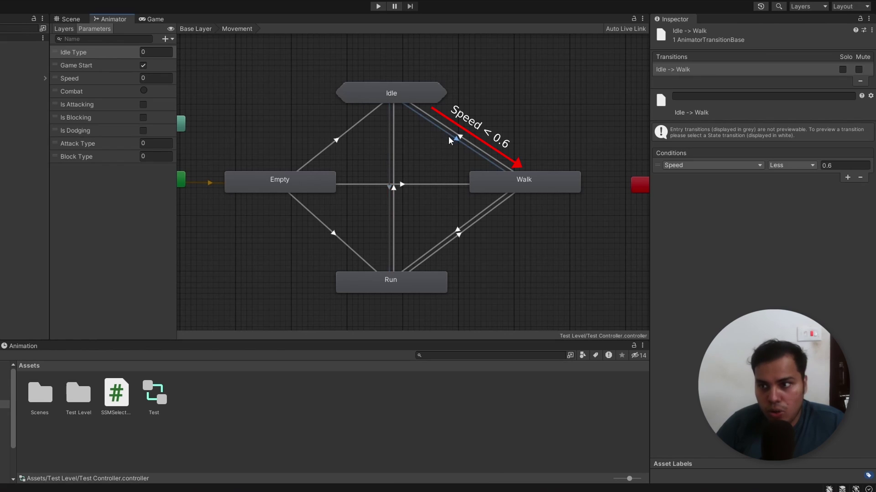
left_click(388, 193)
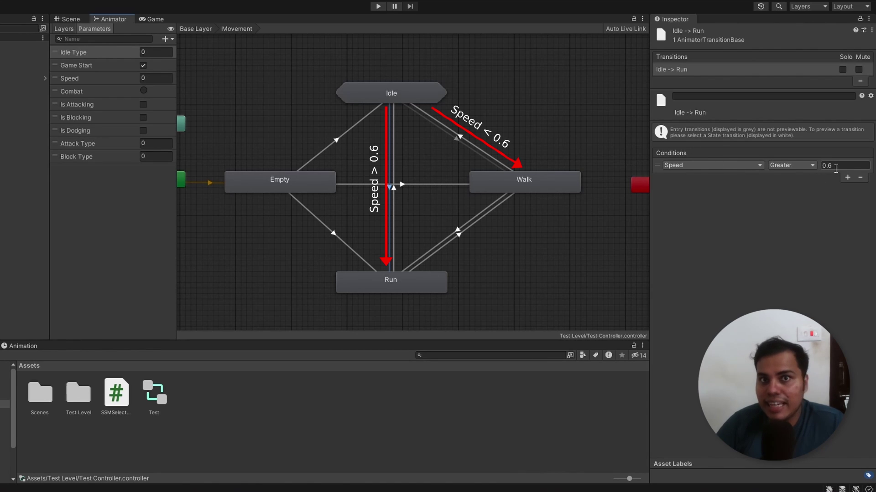
Review the overall layout of the Movement state machine, selecting the Idle, Walk and Run nodes with the transitions between them
scroll(380, 193, "down", 2)
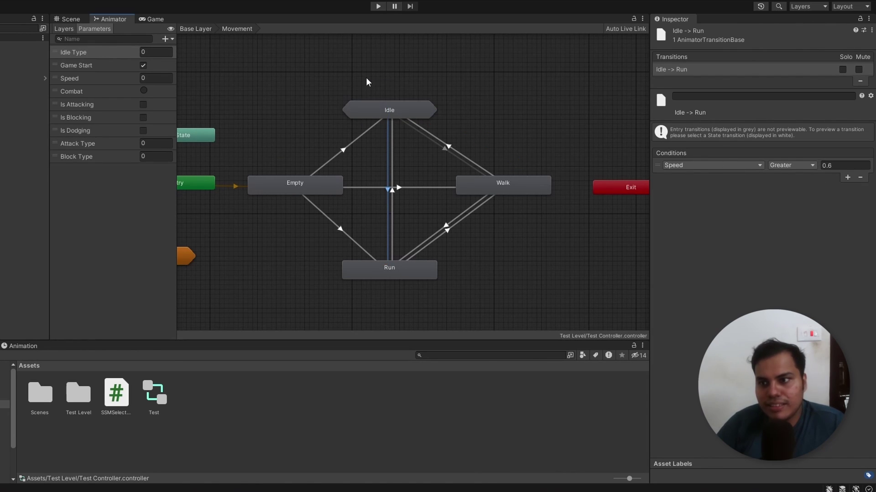
left_click_drag(366, 78, 487, 294)
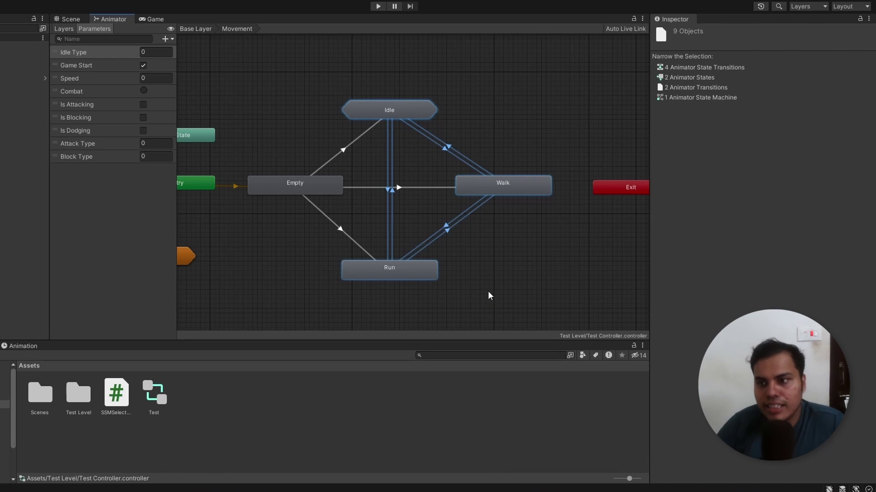
left_click(439, 248)
key("a")
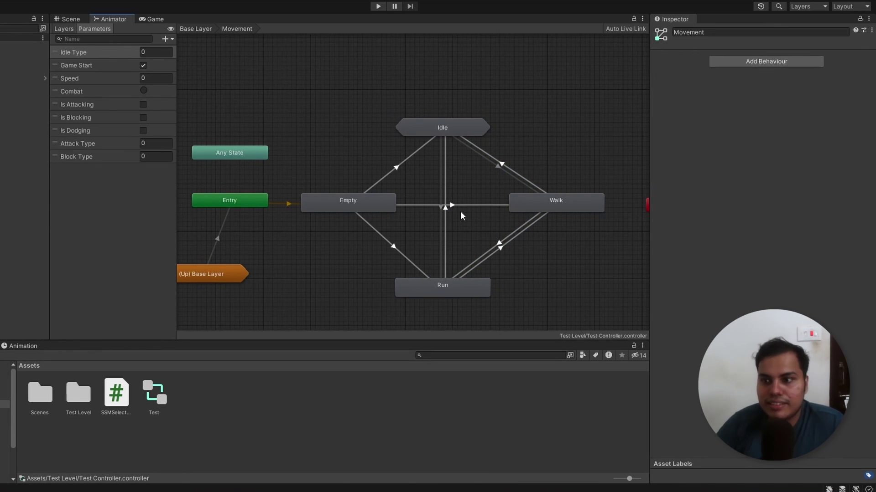
key("a")
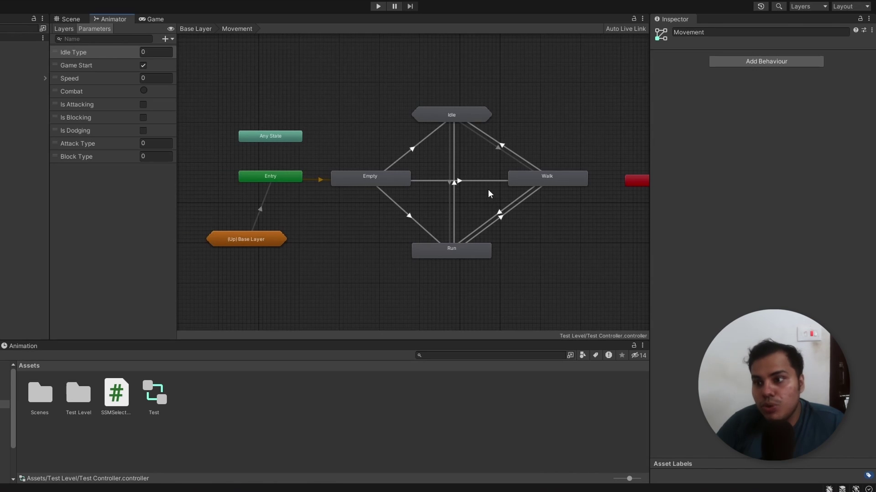
key("a")
left_click_drag(351, 100, 518, 303)
left_click(518, 300)
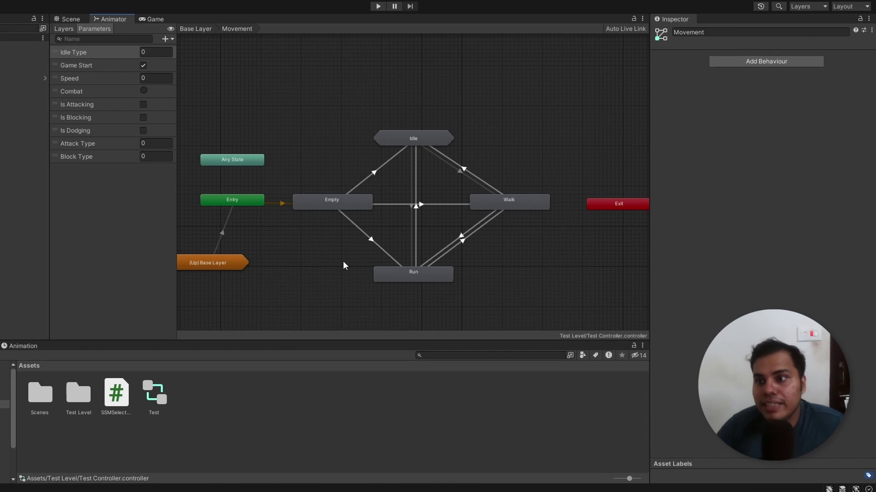
left_click_drag(334, 109, 507, 341)
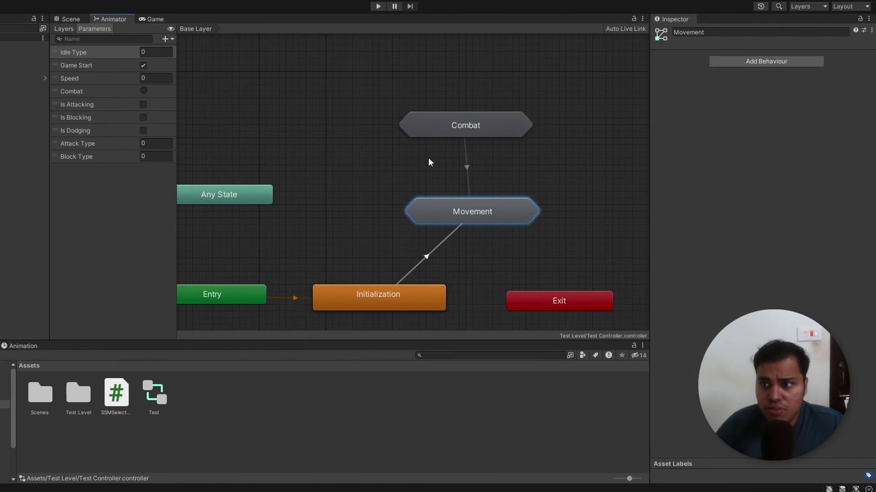
Inspect the Combat to Movement transition in the Base Layer and space the Combat and Movement nodes slightly further apart
left_click(466, 140)
scroll(455, 139, "down", 3)
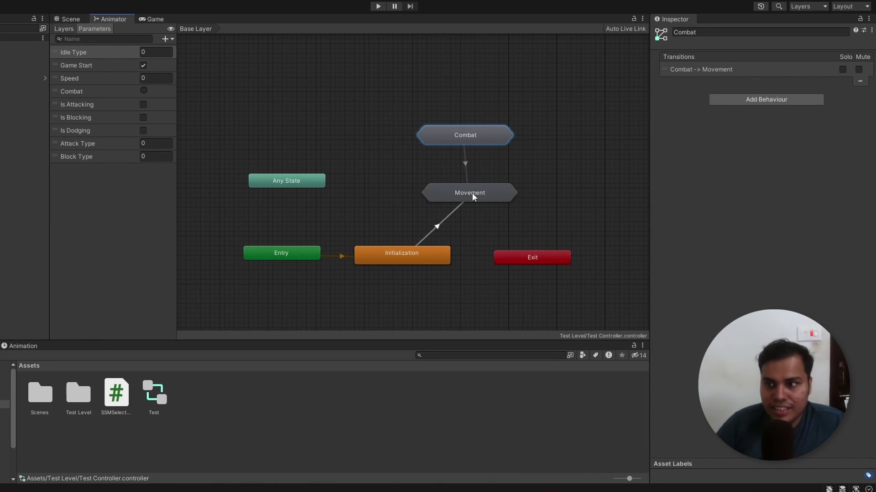
left_click_drag(474, 137, 479, 138)
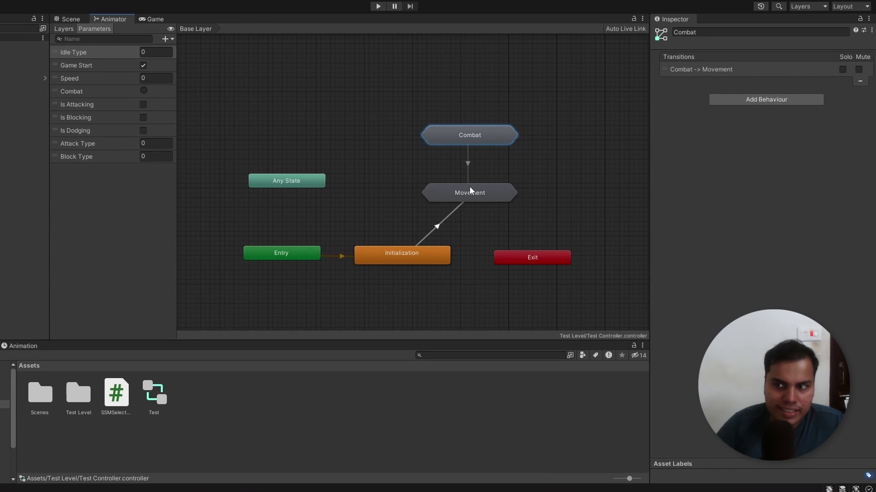
left_click(482, 193)
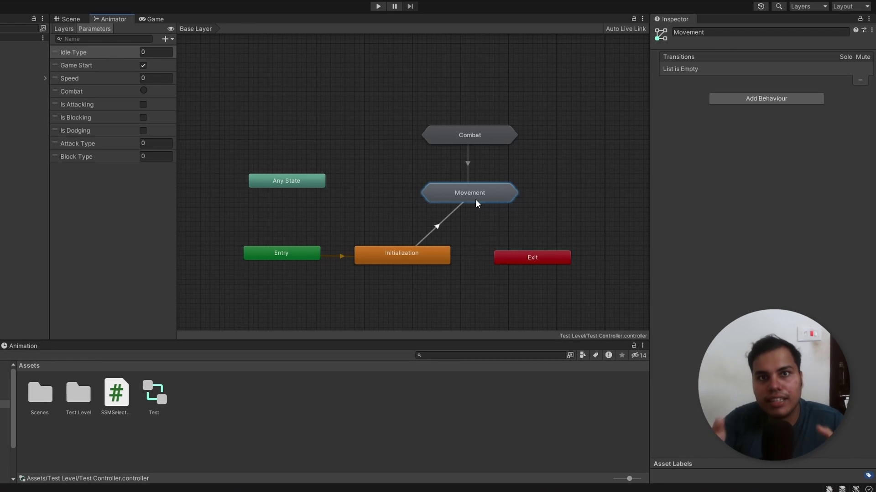
left_click(469, 164)
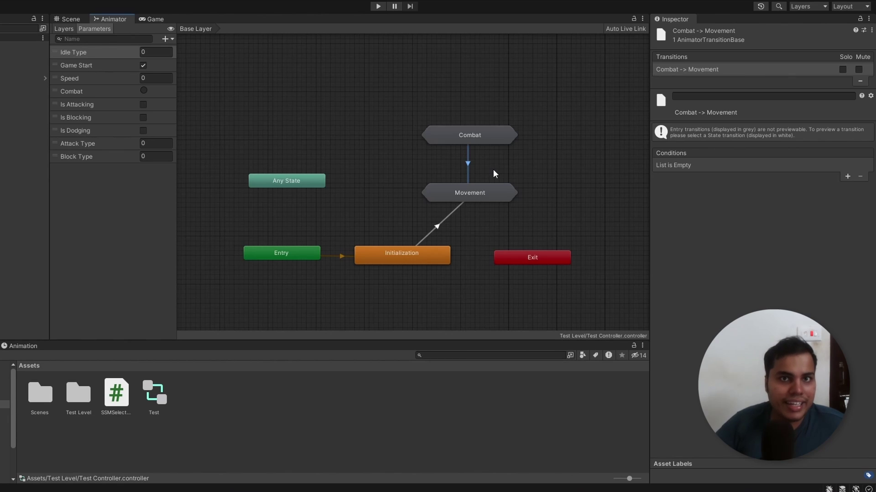
mouse_move(496, 142)
left_mouse_down()
mouse_move(500, 128)
mouse_move(483, 133)
left_mouse_up()
left_click_drag(488, 188, 483, 203)
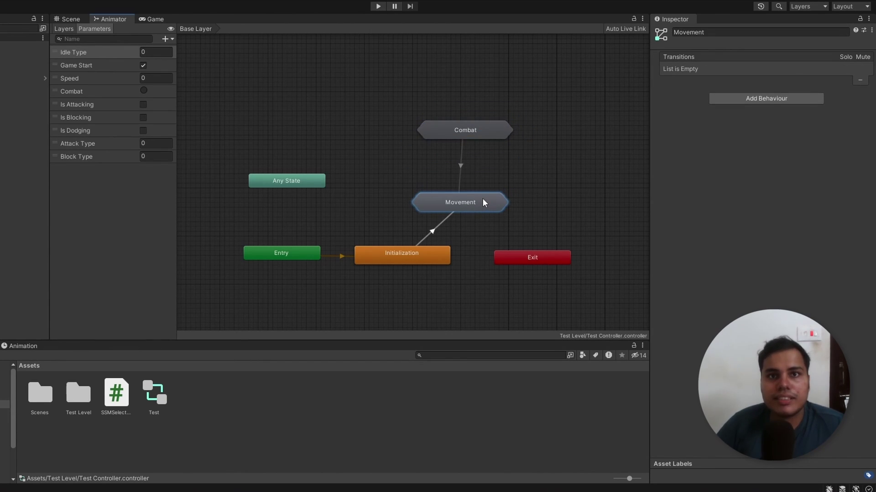
Open the Combat state machine, shift Any State slightly over Empty and inspect the transition between them
left_click(72, 28)
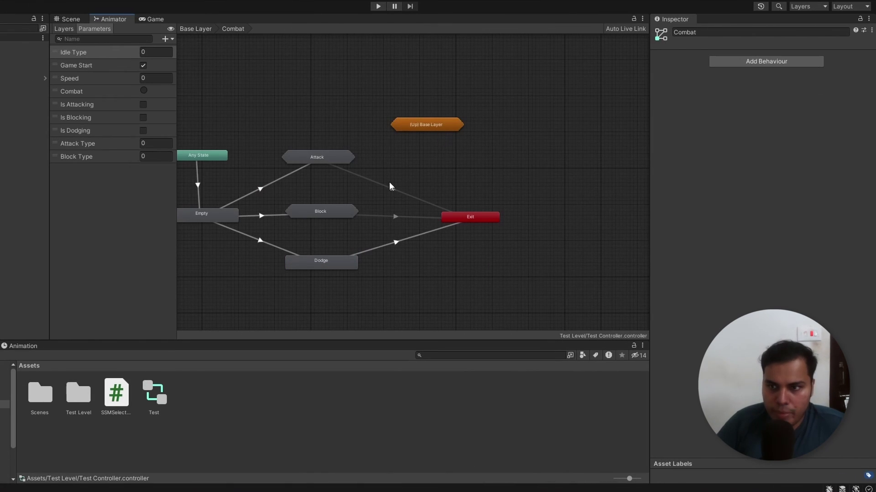
left_click_drag(336, 227, 317, 205)
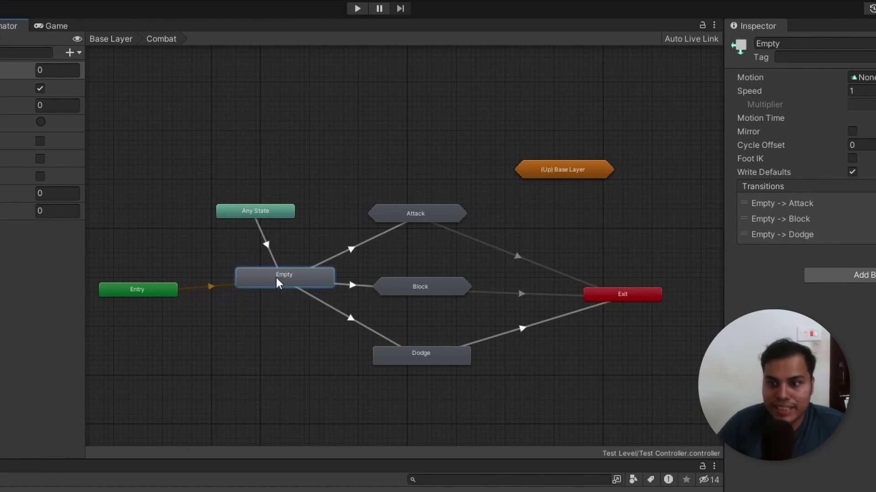
left_click_drag(275, 277, 272, 285)
scroll(273, 285, "up", 3)
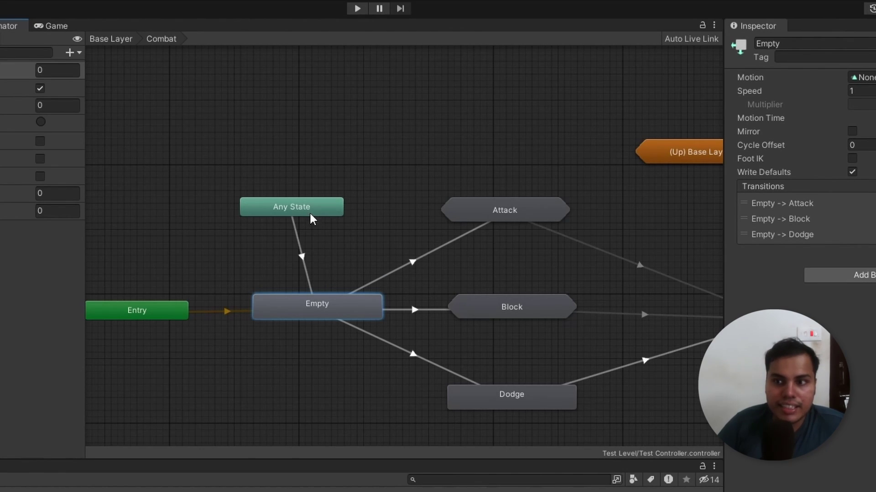
left_click_drag(313, 218, 326, 214)
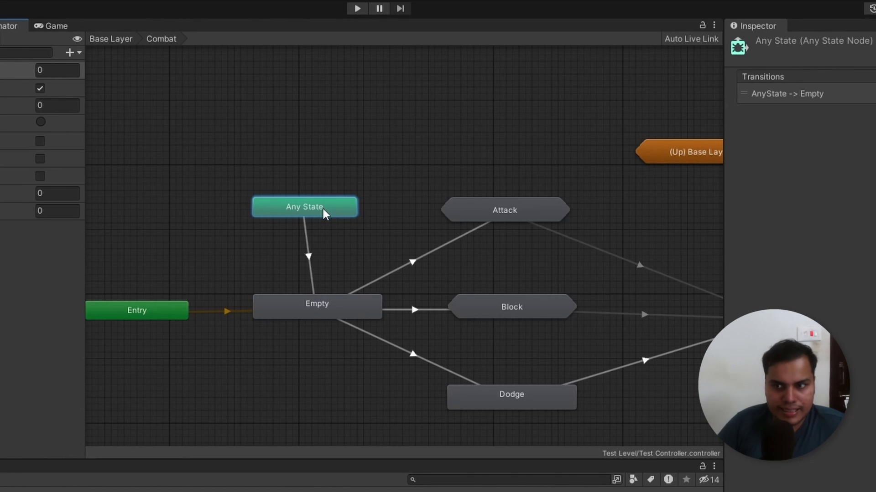
left_click(313, 263)
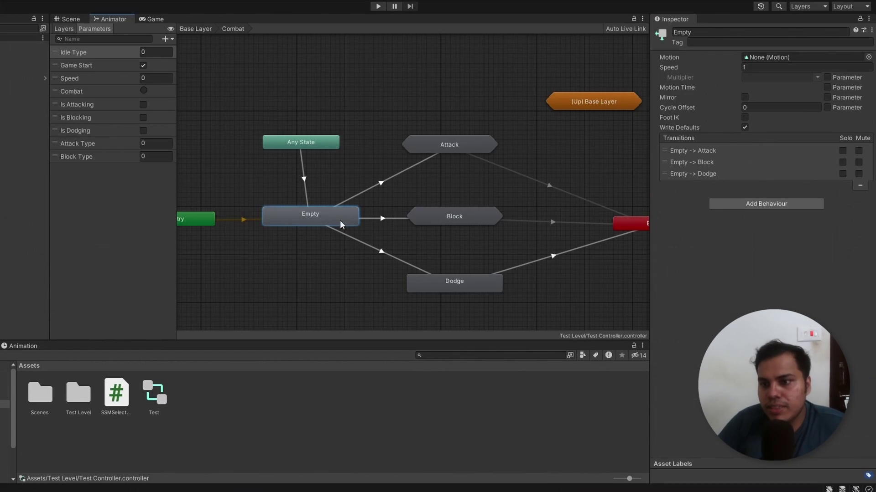
Review the Empty state's targets Attack, Block and Dodge in turn, moving the Dodge node slightly down
left_click(431, 145)
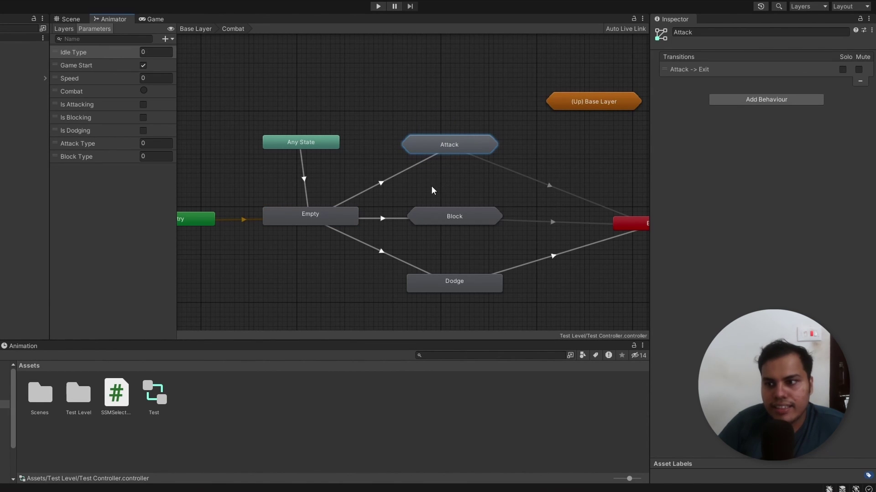
left_click_drag(432, 184, 467, 237)
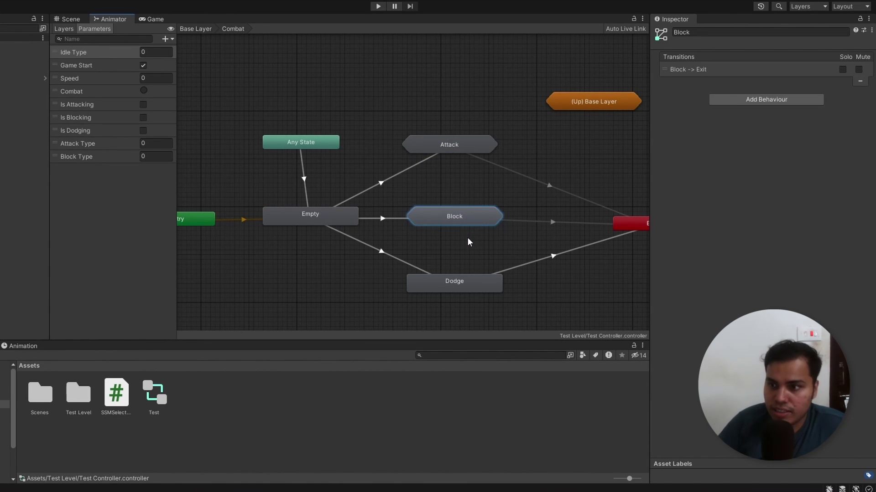
mouse_move(466, 286)
left_mouse_down()
mouse_move(450, 294)
mouse_move(460, 294)
left_mouse_up()
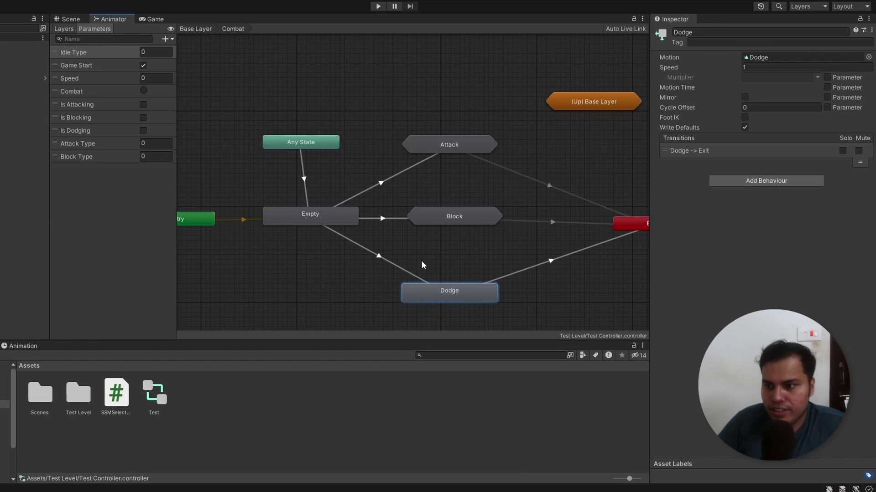
Inspect the conditions on the transitions from Empty to Attack, Block and Dodge
scroll(408, 226, "down", 1)
left_click(391, 192)
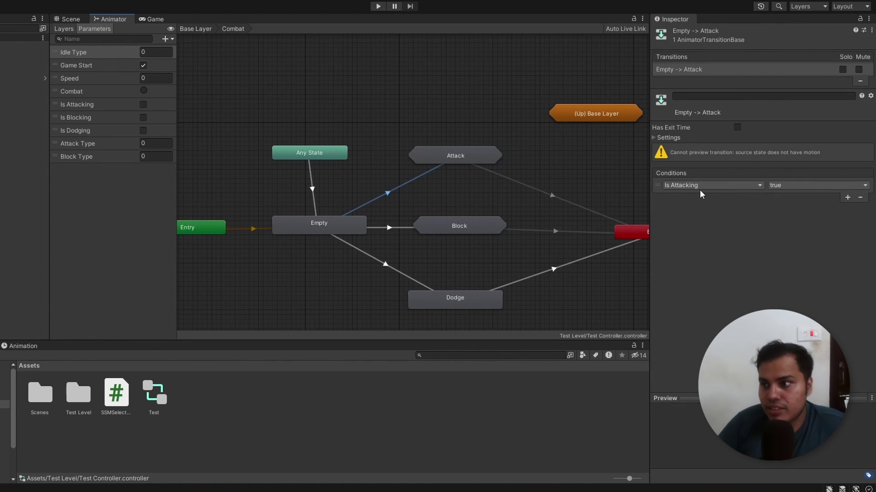
left_click(399, 228)
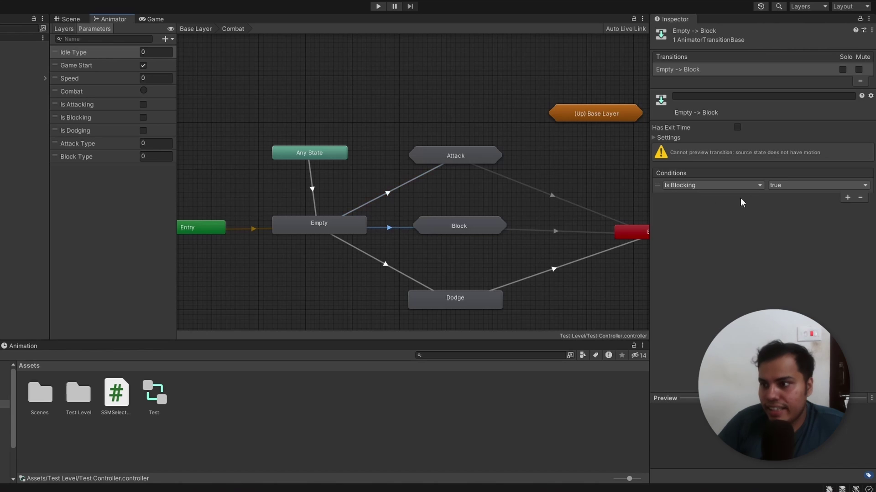
left_click(410, 278)
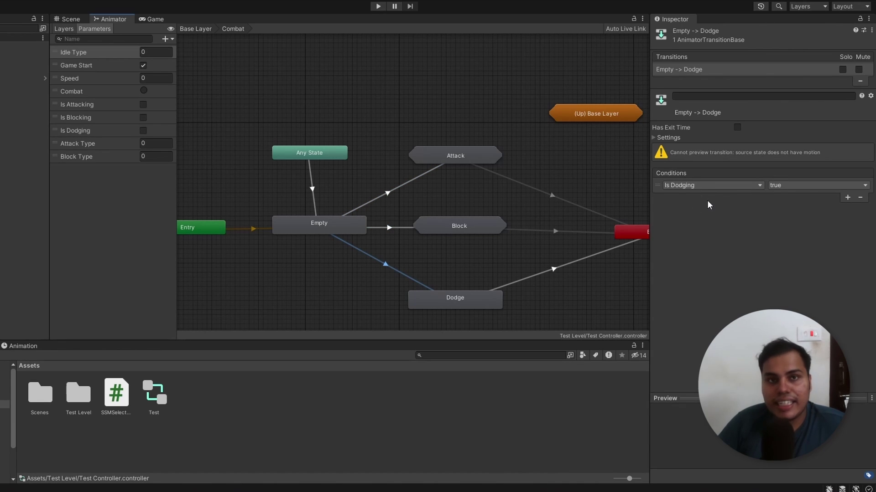
Open the Attack state machine and examine its three attack states and the Selector's SSM Selector Count and Parameter Name
double_click(455, 156)
middle_click_drag(348, 172, 405, 174)
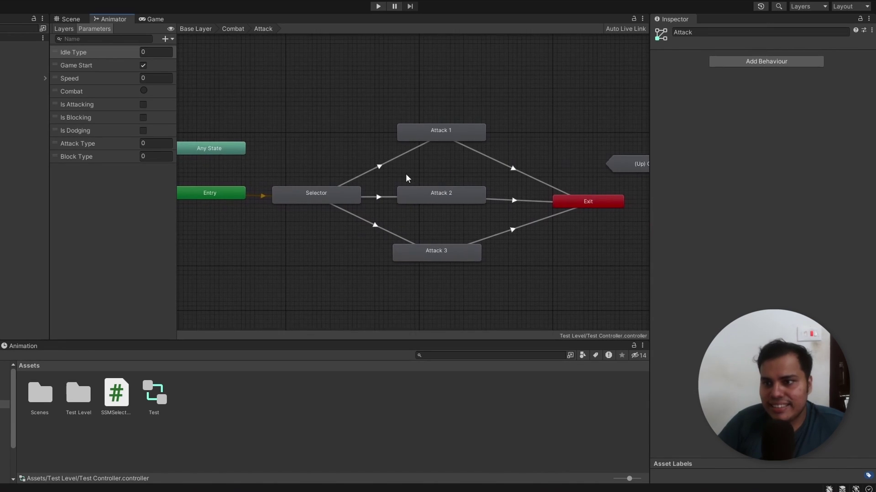
left_click_drag(400, 115, 479, 291)
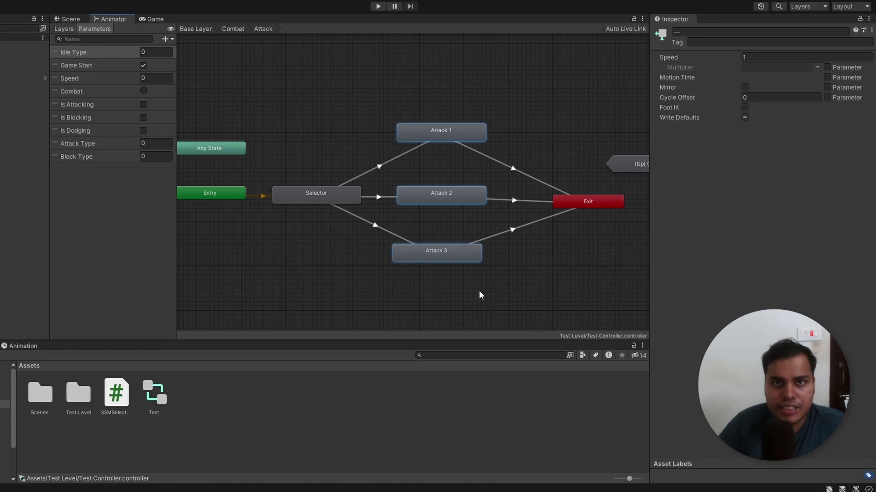
left_click_drag(331, 196, 329, 199)
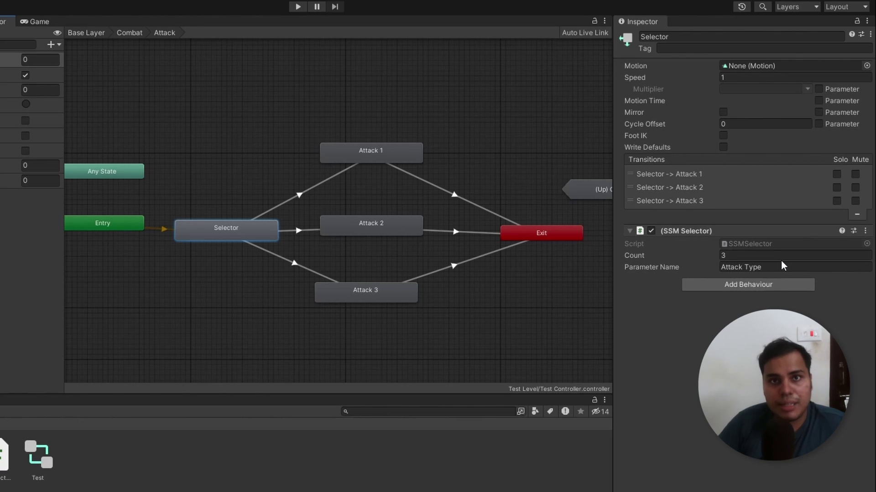
left_click(744, 257)
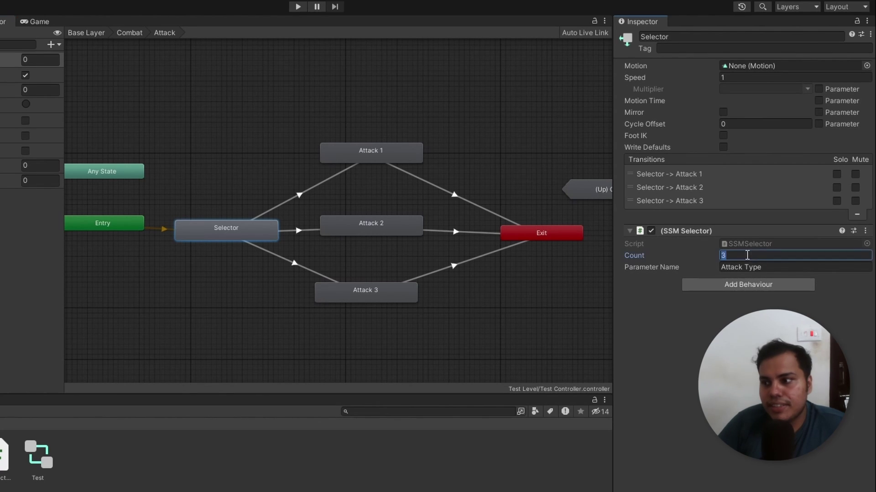
left_click(767, 270)
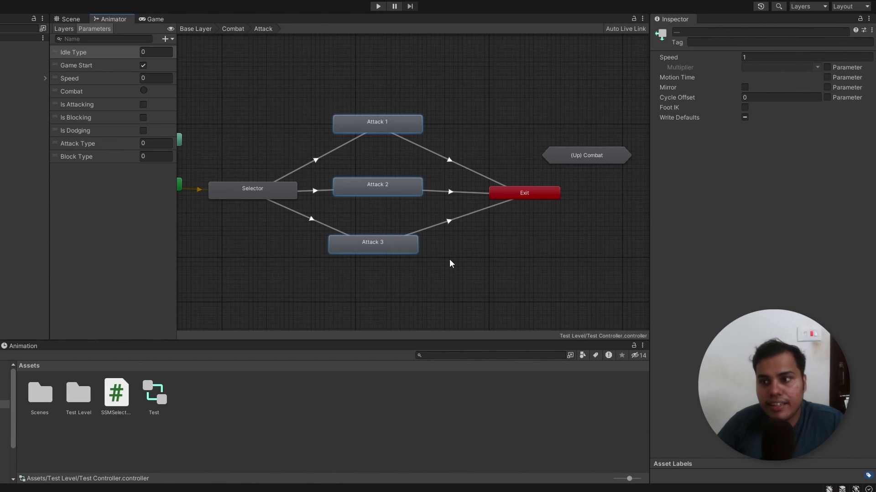
Expand the settings of the Attack 1 to Exit transition to check its exit time, and return to Combat
left_click(442, 170)
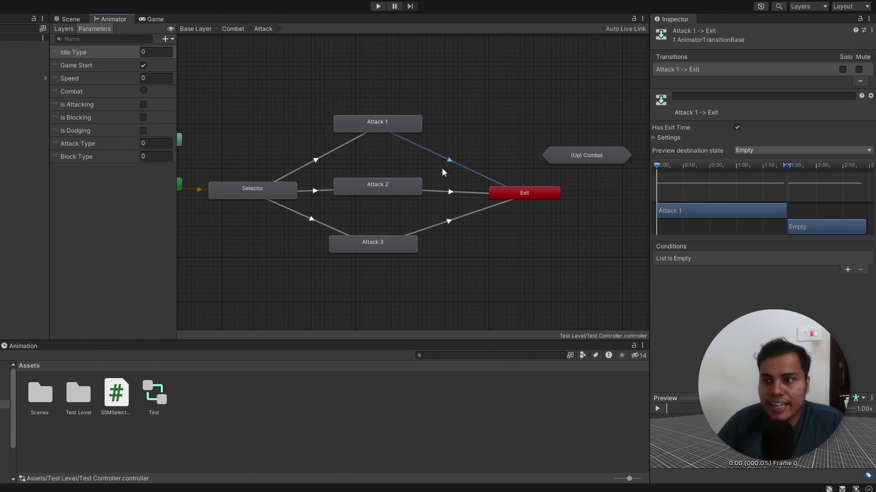
left_click(655, 138)
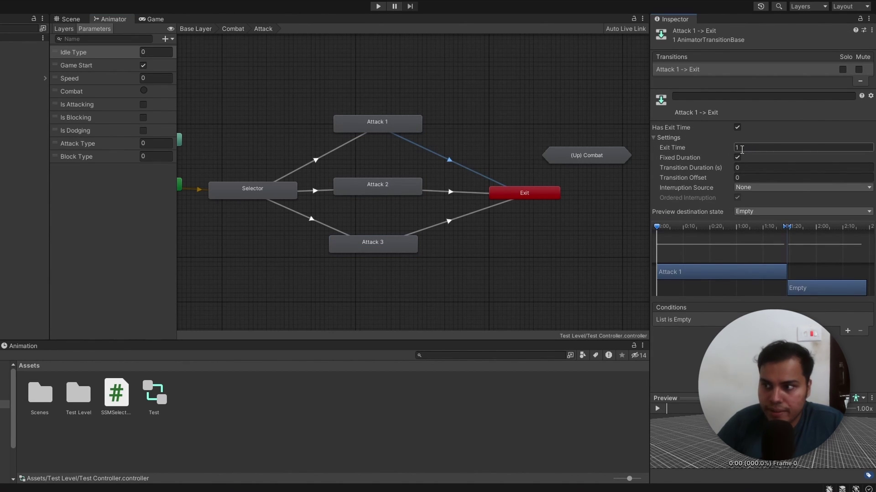
left_click(236, 30)
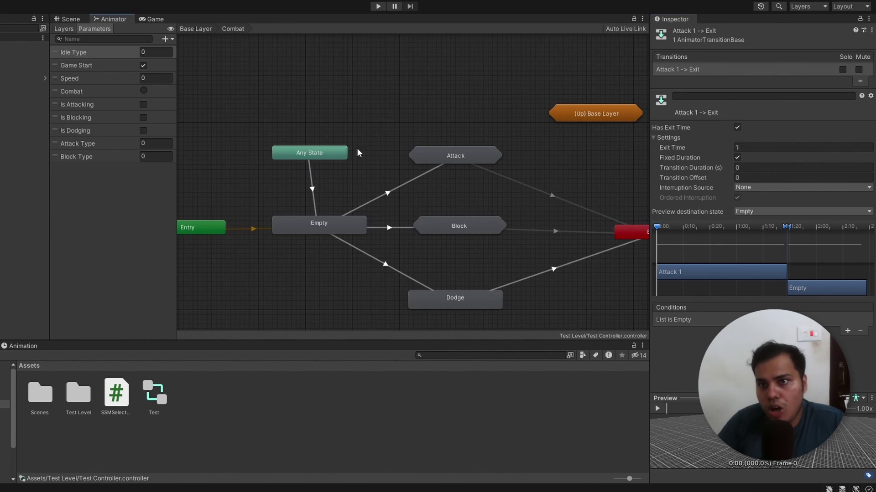
Move Combat's Exit node slightly up and inspect the conditions on the transition from Attack to Exit
mouse_move(377, 155)
left_mouse_down()
mouse_move(392, 144)
mouse_move(386, 154)
left_mouse_up()
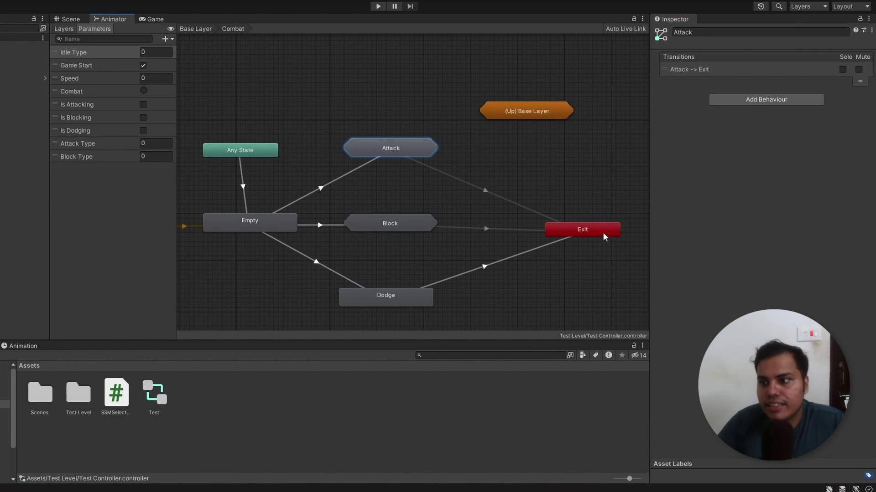
left_click_drag(603, 235, 601, 229)
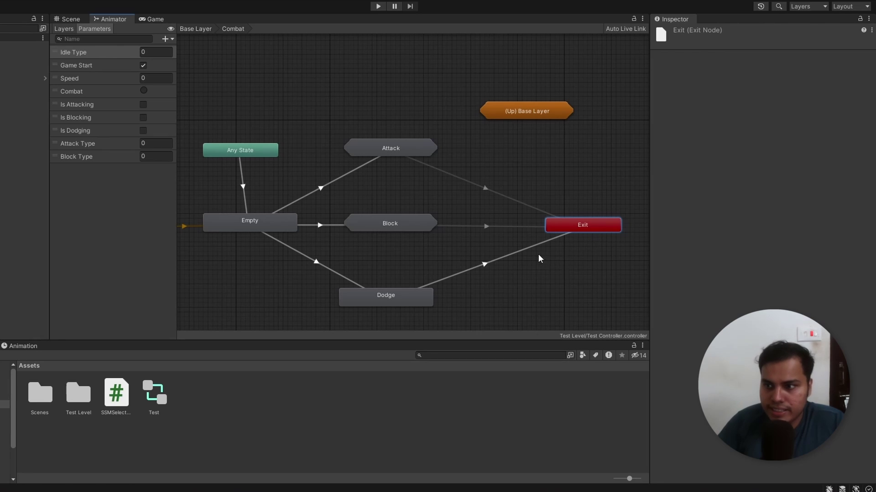
left_click(502, 195)
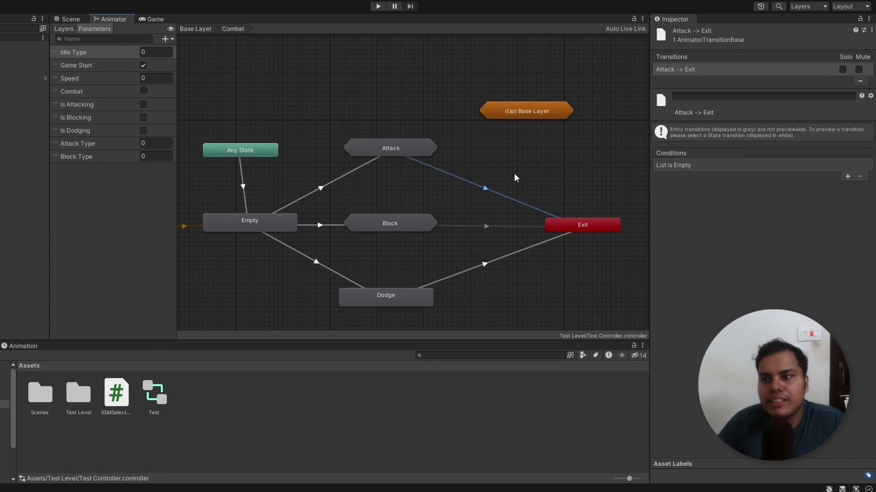
Return to the Base Layer and align the Combat node directly above Movement, checking the transition between them
left_click(212, 29)
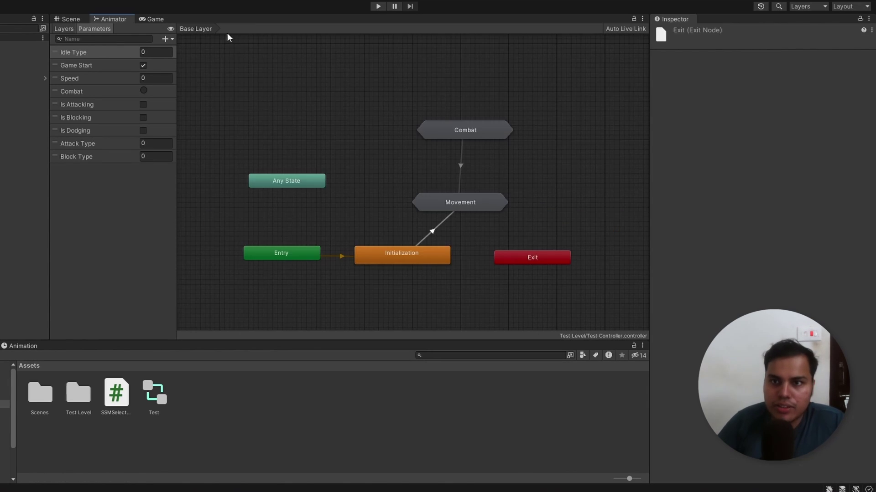
left_click_drag(475, 137, 459, 155)
left_click(458, 163)
left_click(498, 203)
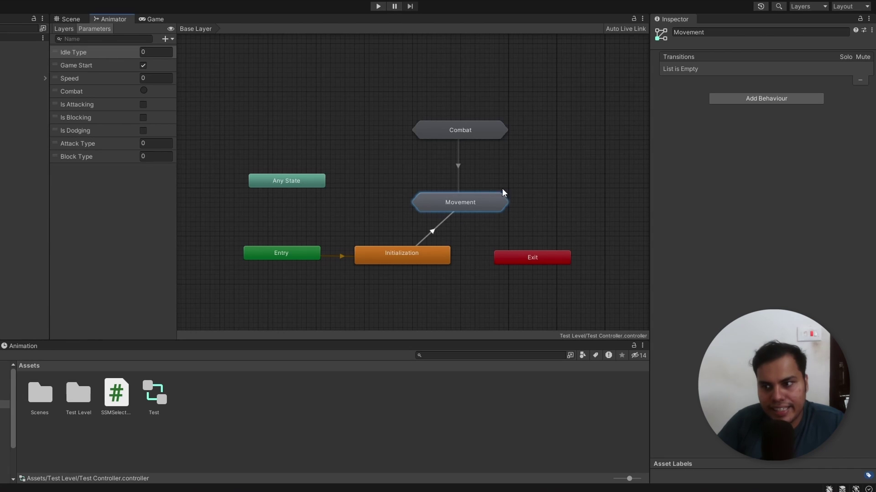
Open the Block state machine inside Combat and examine its Selector behaviour, the Block 1 and Block 2 states and Exit
double_click(460, 130)
double_click(390, 222)
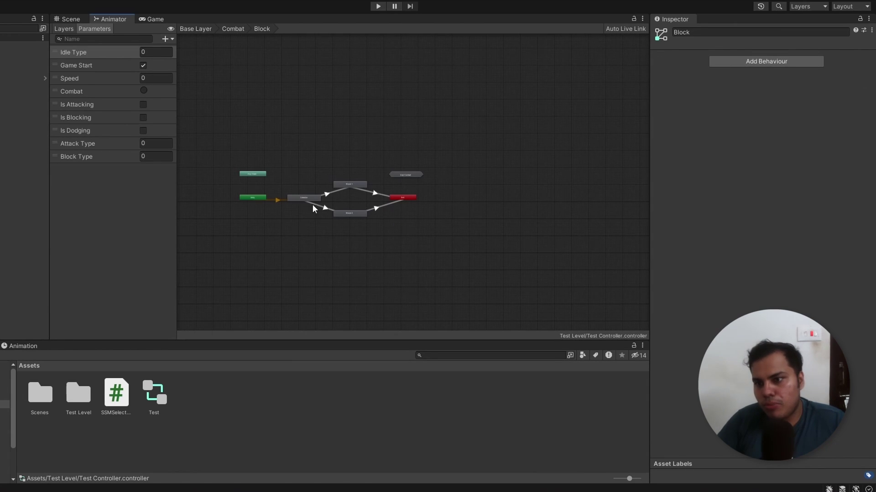
scroll(313, 204, "up", 3)
left_click(322, 188)
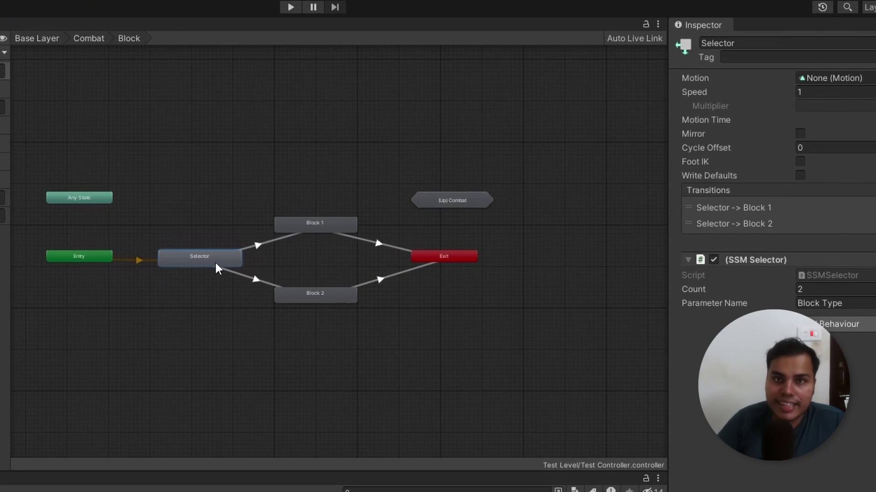
left_click_drag(267, 336, 358, 144)
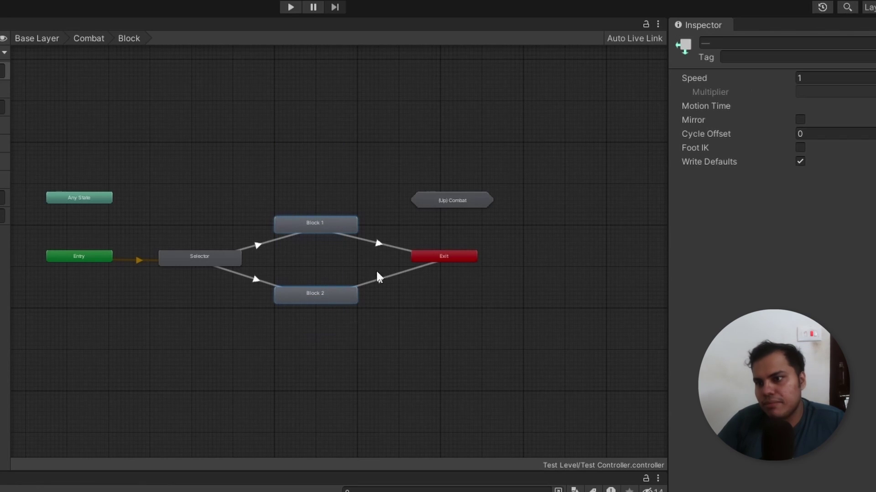
left_click(444, 259)
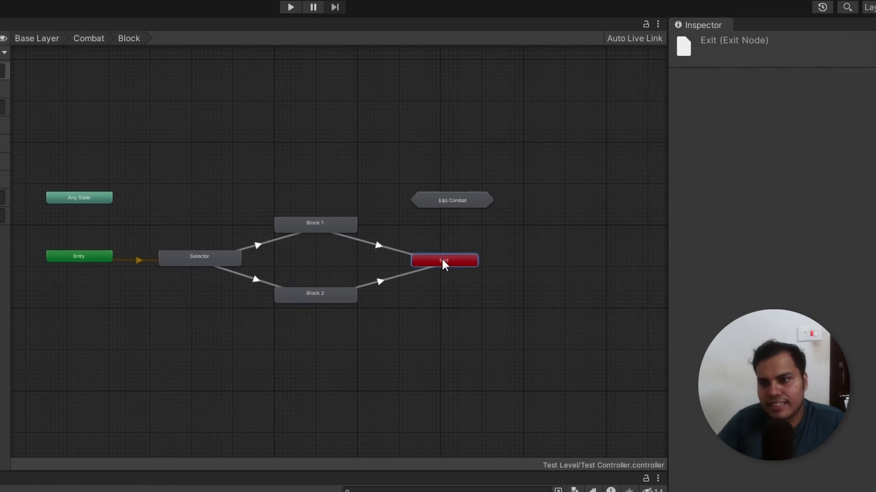
Leave the Block state machine and trigger an attack on the Y Bot in the running game to watch the Attack states
left_click(46, 38)
left_click(391, 279)
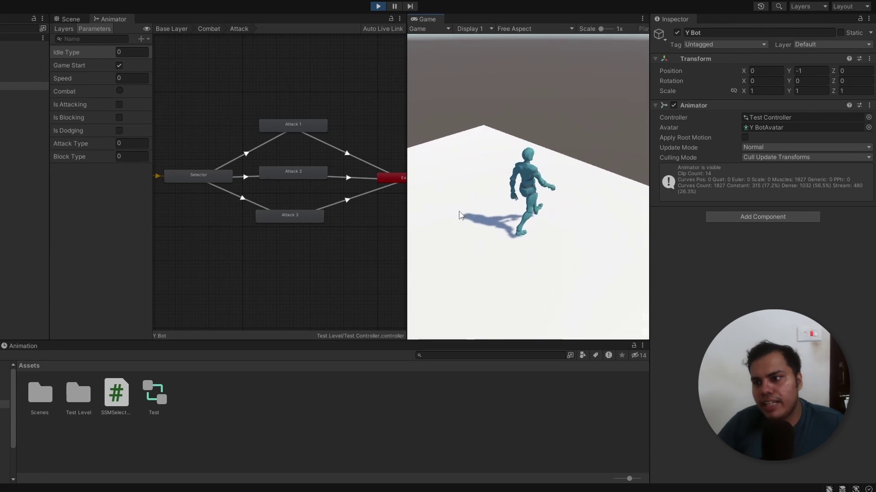
left_click(458, 215)
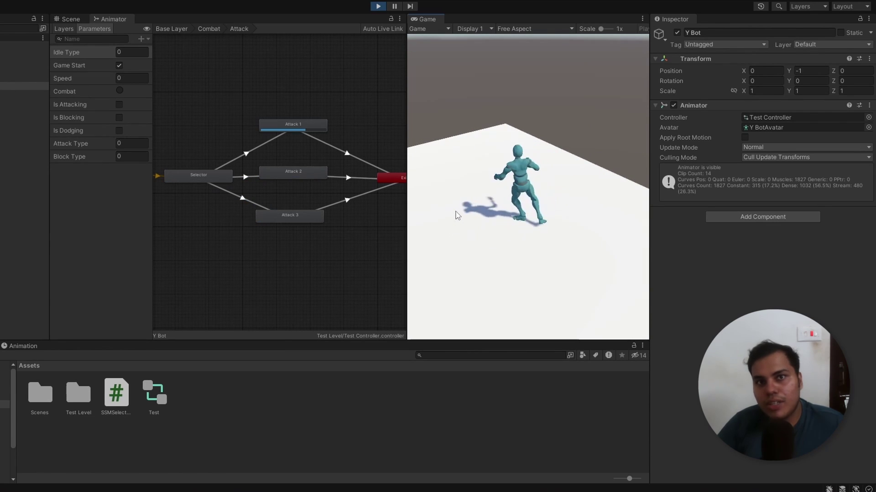
Stop the running game and delete the Initialization state from the Base Layer
key("ctrl+p")
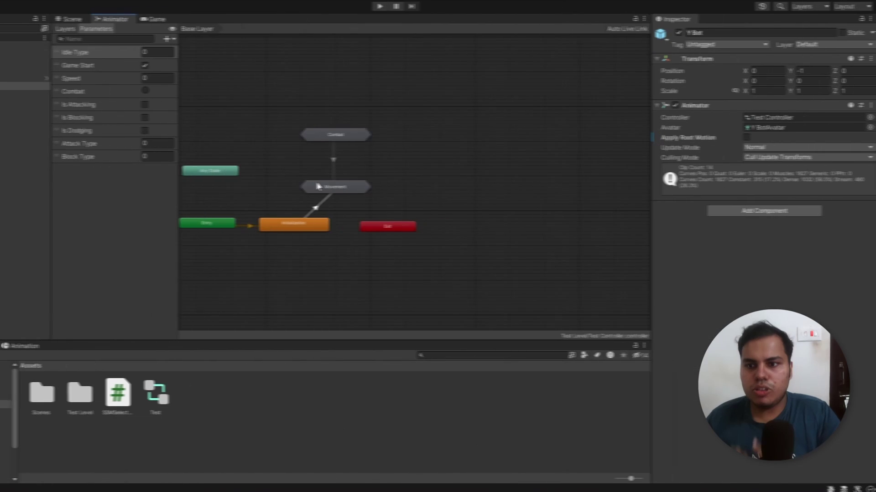
scroll(353, 157, "up", 4)
scroll(374, 210, "down", 1)
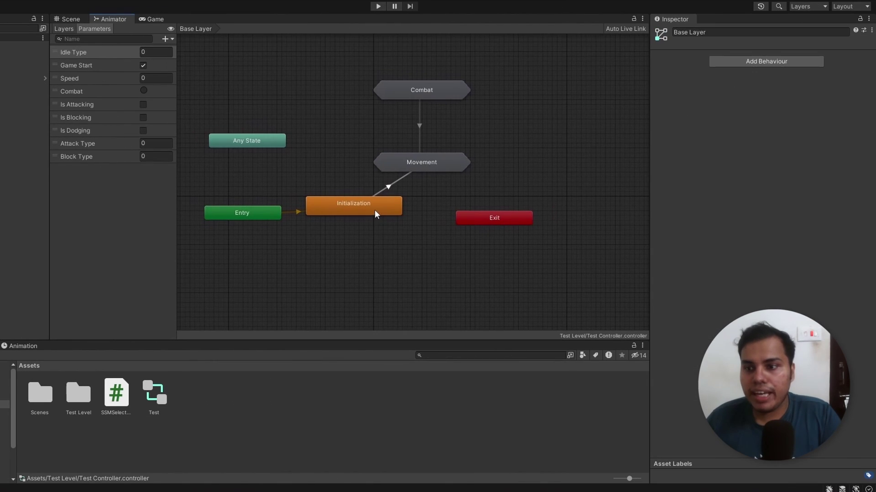
left_click_drag(374, 209, 376, 217)
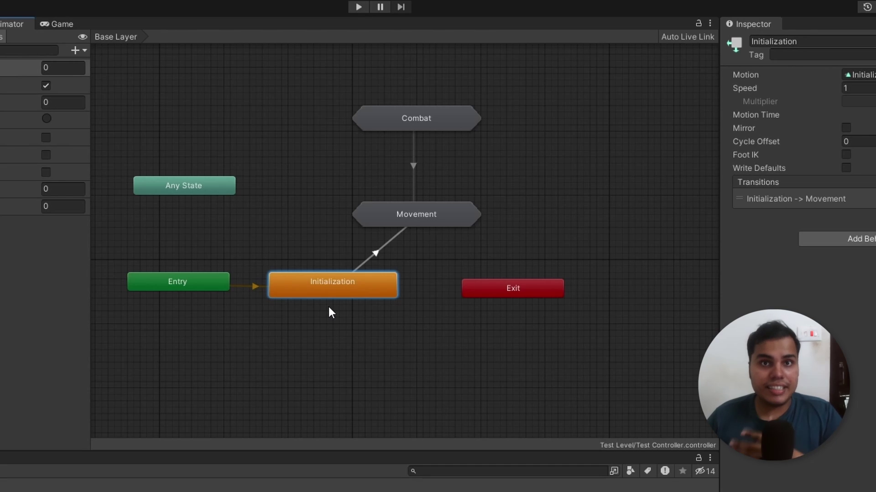
mouse_move(337, 292)
left_mouse_down()
mouse_move(358, 318)
mouse_move(340, 299)
left_mouse_up()
key("Delete")
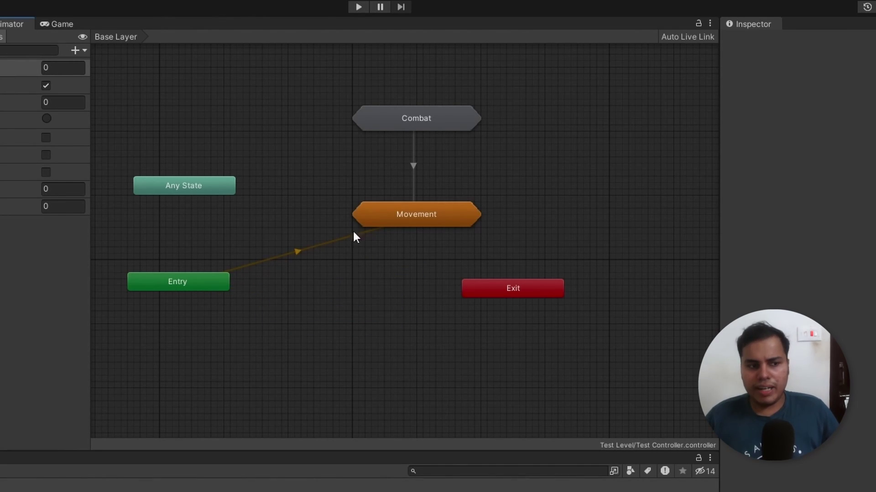
Open the Movement state machine and run the game to watch the Y Bot's pose in the Empty state
double_click(423, 213)
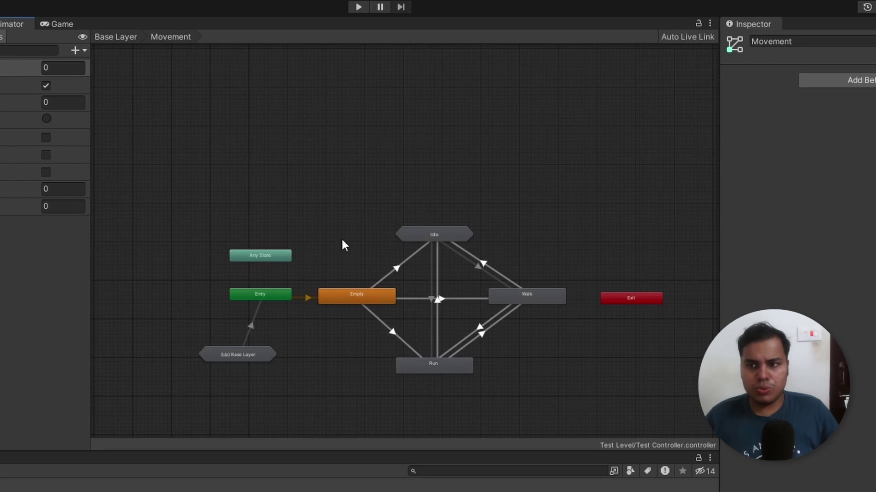
key("ctrl+p")
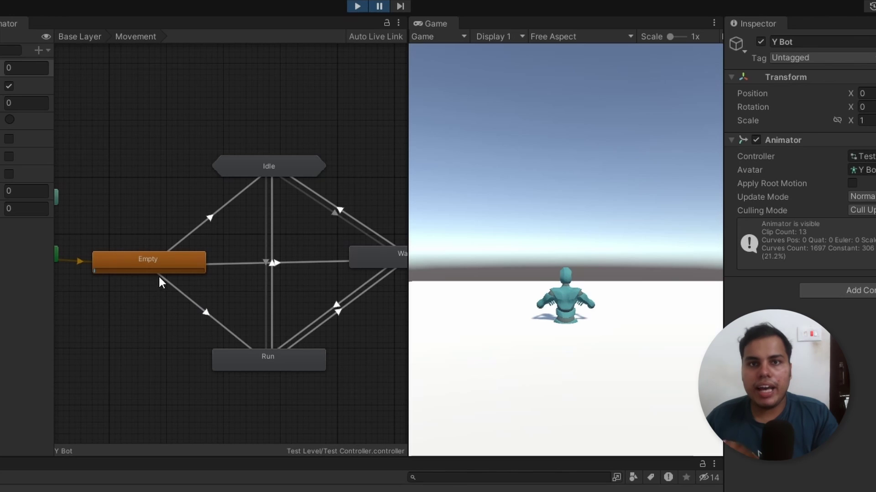
left_click(196, 262)
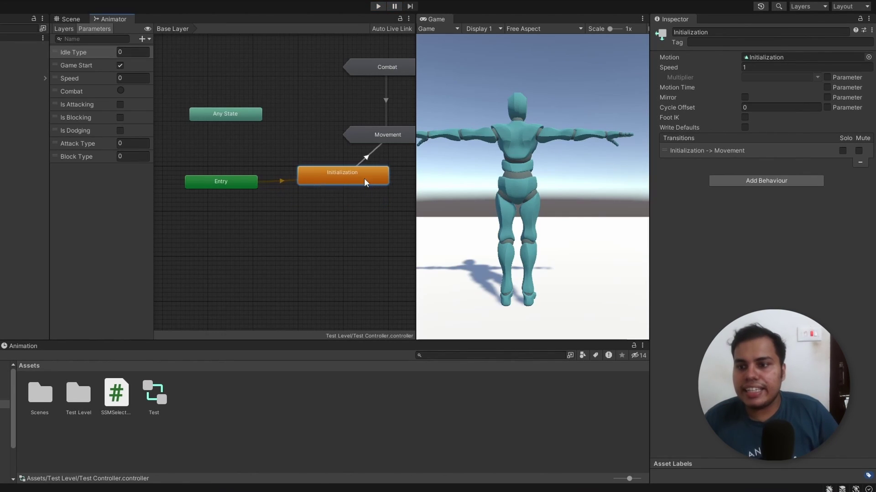
Create a new animation clip named Initialize for the Y Bot in the Animations folder
middle_click_drag(359, 190, 244, 199)
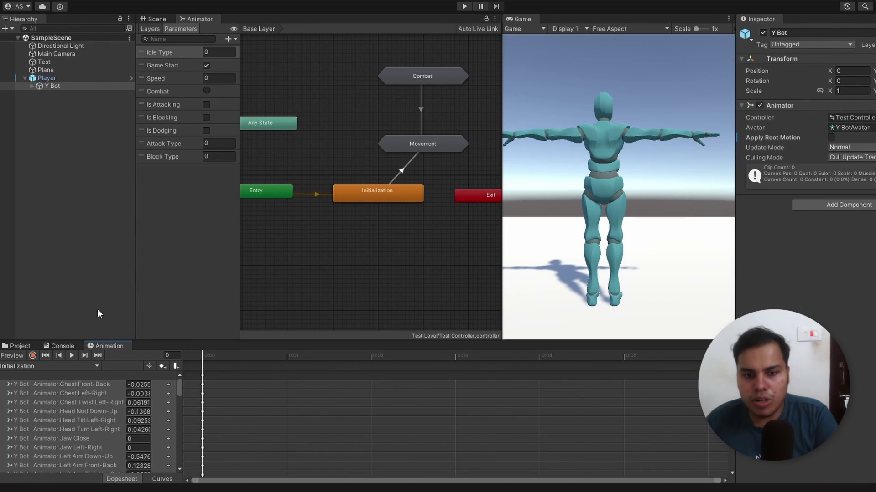
left_click(73, 365)
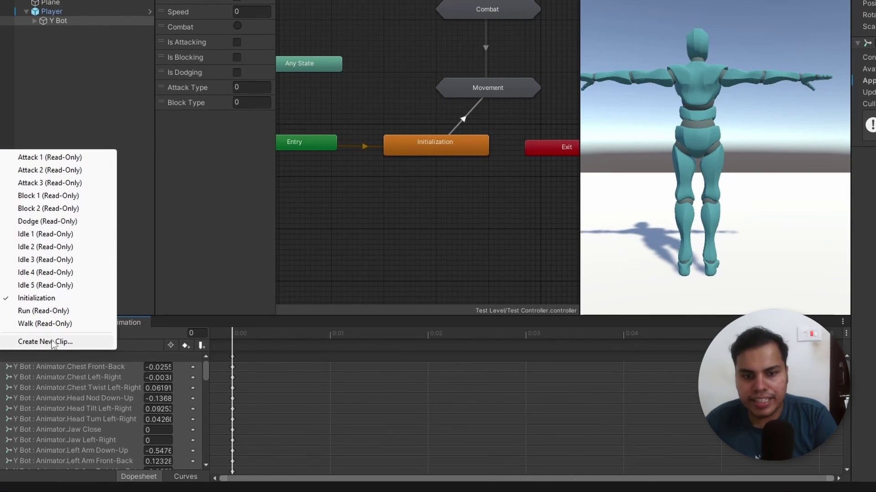
left_click(45, 342)
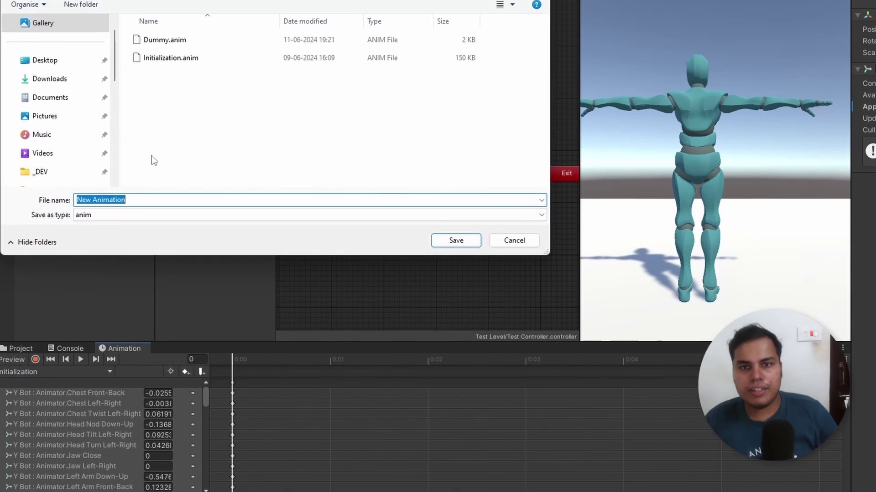
type("Initialize")
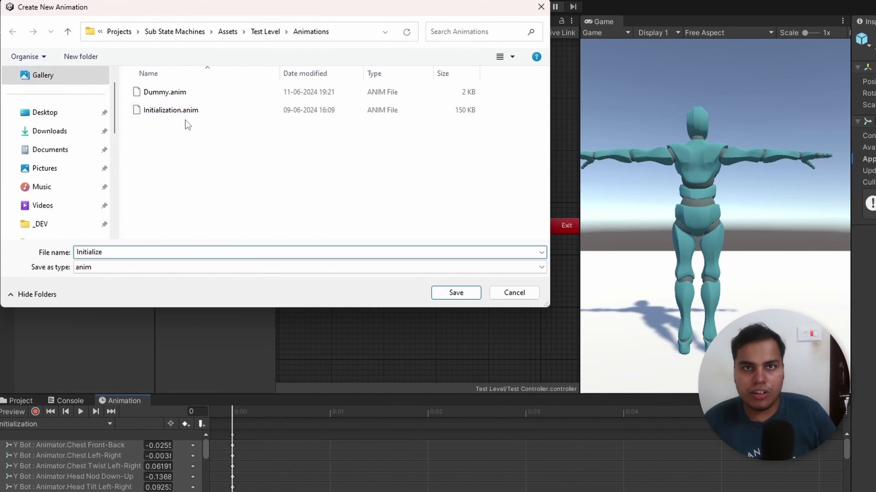
left_click(452, 293)
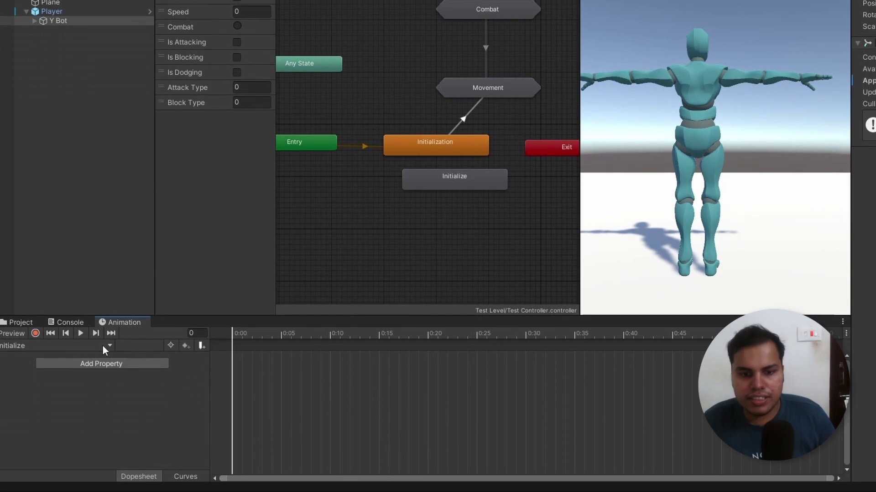
Copy all keyframes of the Idle 1 clip's first frame into the Initialize clip at frame 0
left_click(103, 345)
left_click(91, 222)
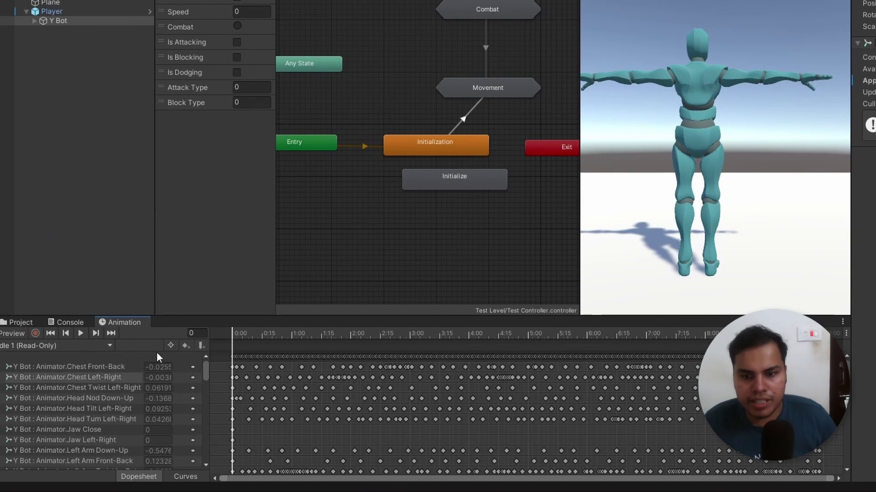
scroll(242, 367, "up", 5)
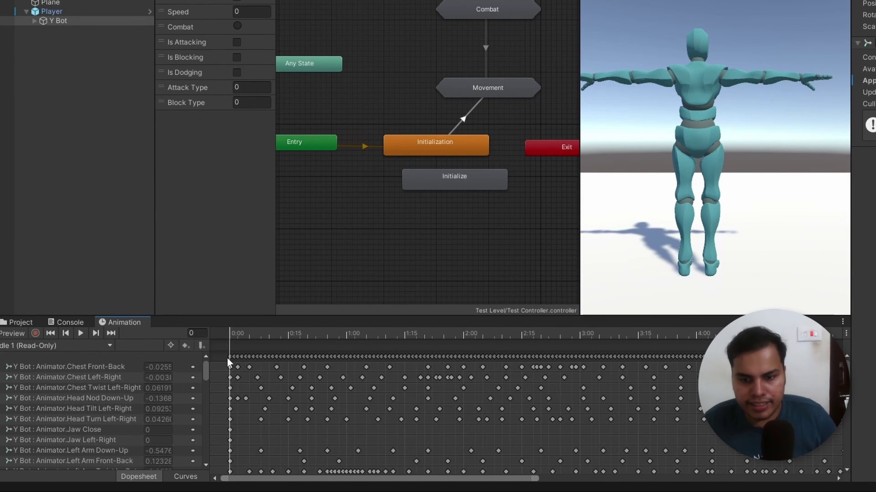
left_click(229, 357)
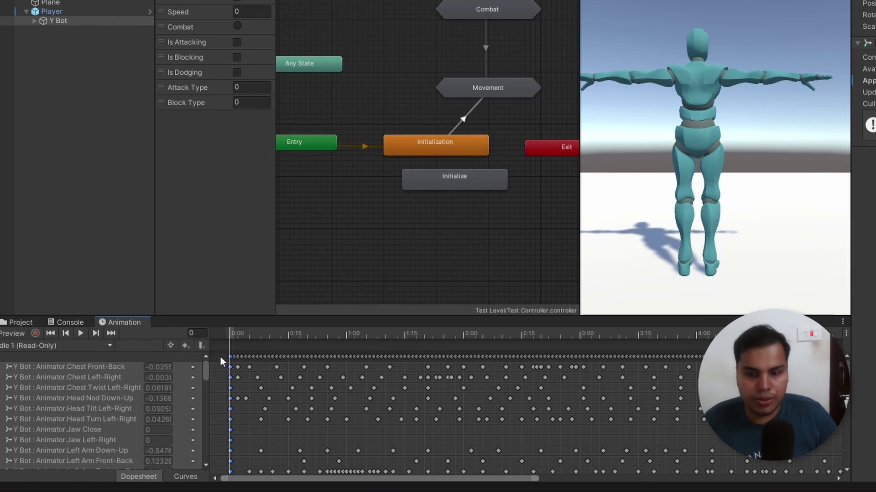
left_click(42, 345)
left_click(31, 298)
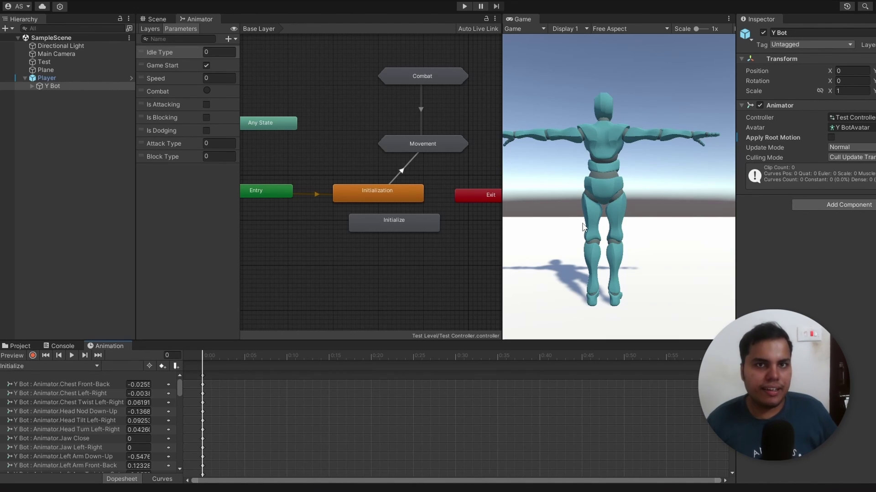
Move the Initialize state below Initialization and make it the layer's default state
left_click(394, 222)
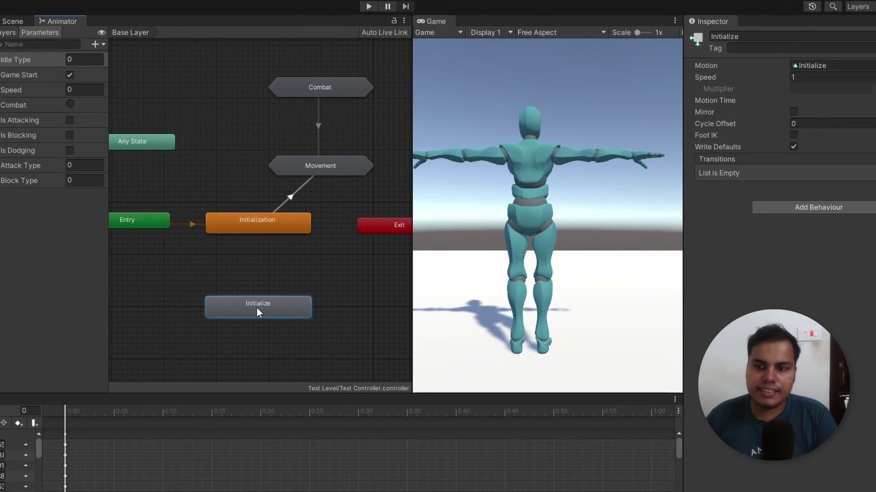
right_click(255, 314)
left_click(296, 330)
Create a transition from the Initialize state to the Movement state machine itself
right_click(285, 311)
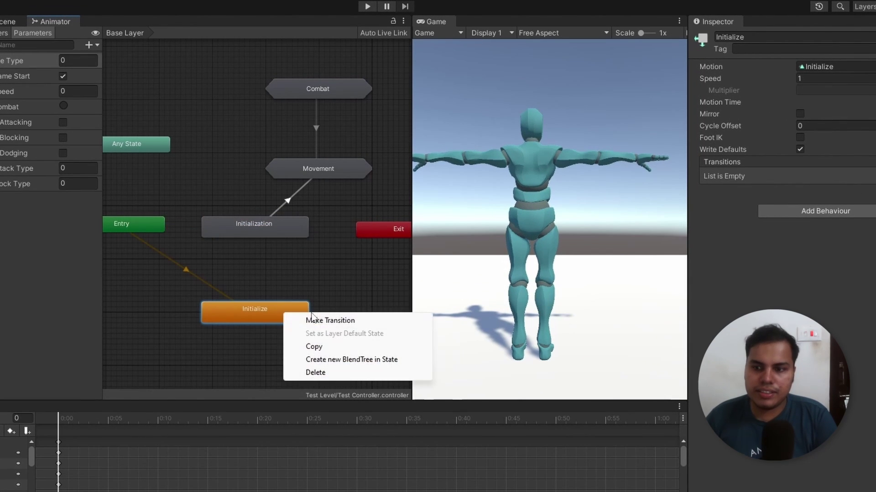
left_click(322, 321)
left_click(352, 175)
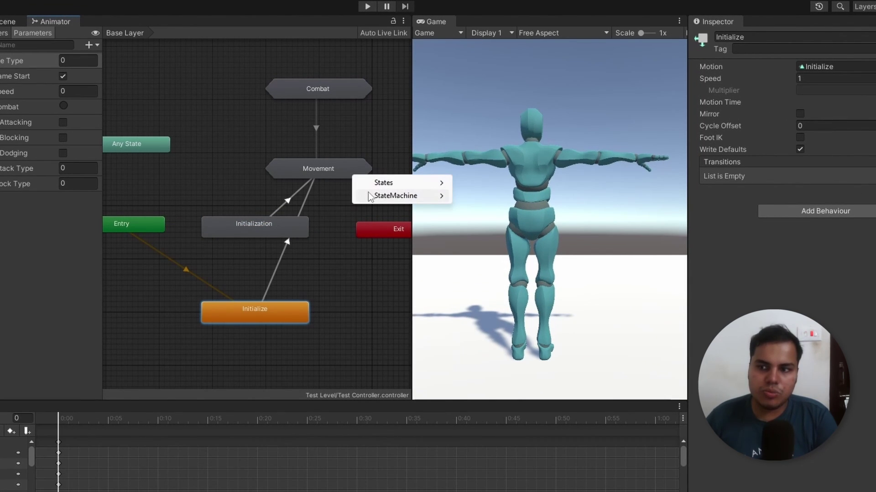
mouse_move(383, 195)
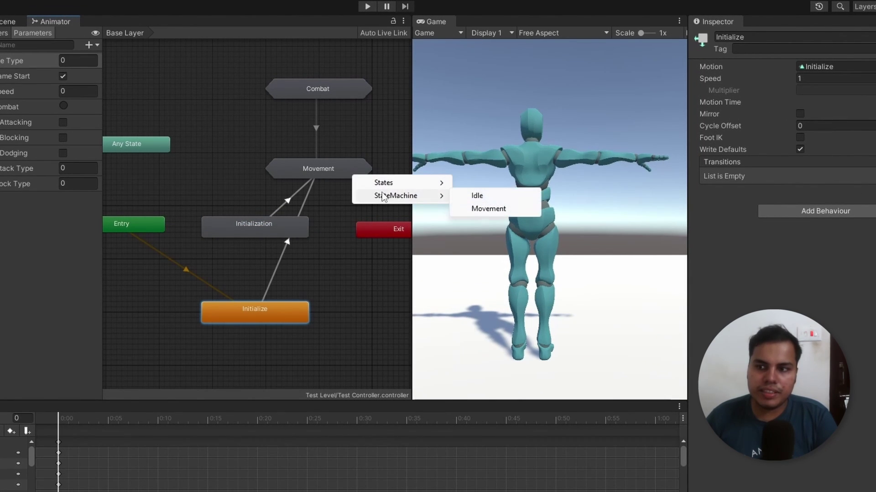
left_click(489, 209)
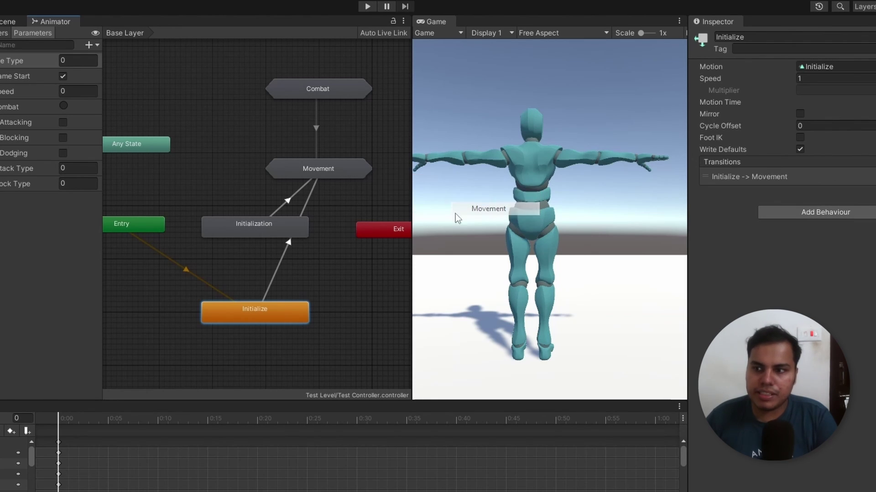
Set the exit time of the Initialize to Movement transition to 1 and collapse its settings
left_click(748, 176)
left_click(810, 176)
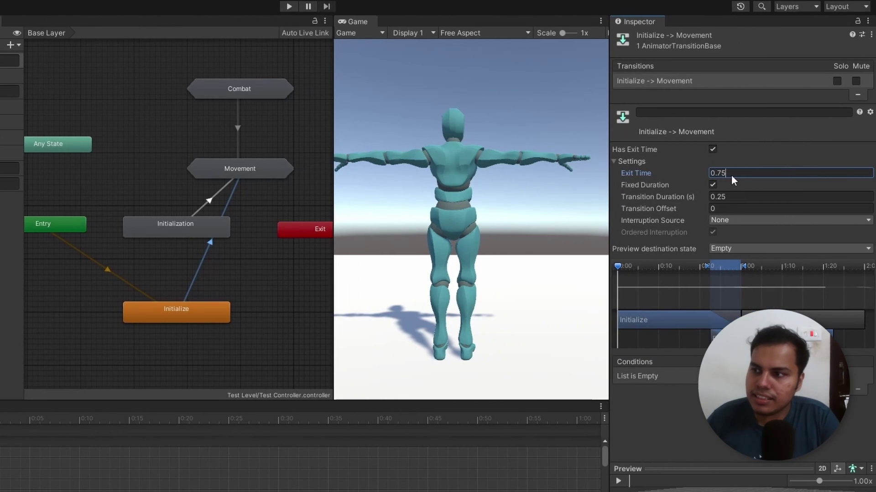
double_click(729, 174)
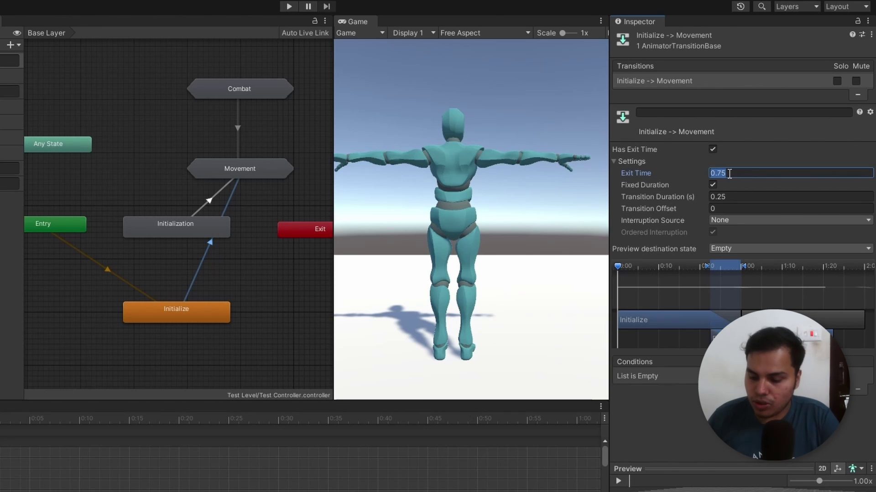
type("1")
left_click(629, 162)
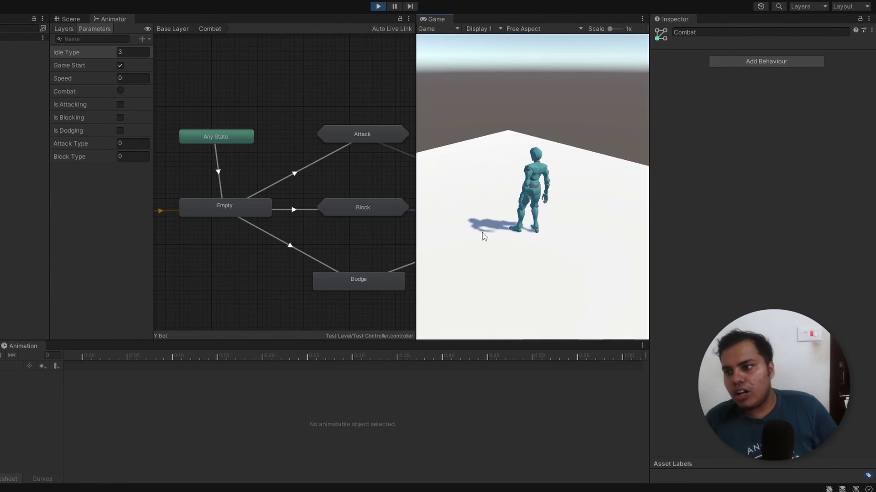
Trigger an attack in the running game to check the Combat state machine, and stop the game
left_click(483, 235)
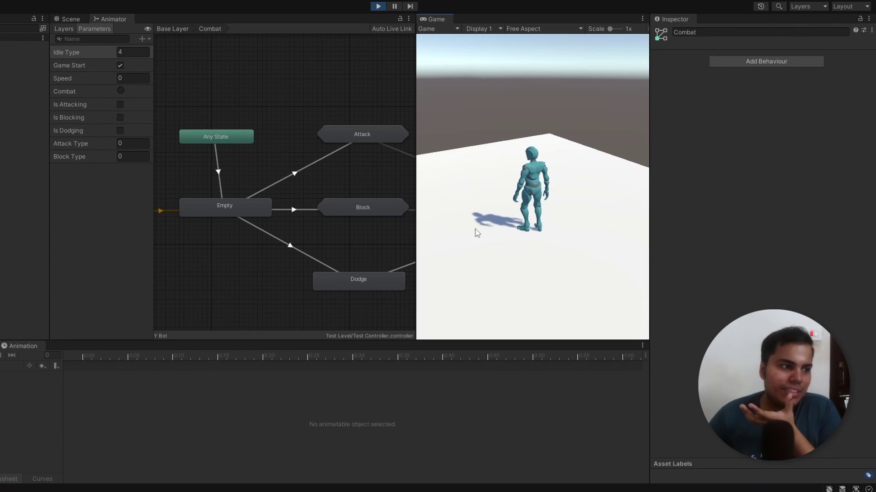
key("ctrl+p")
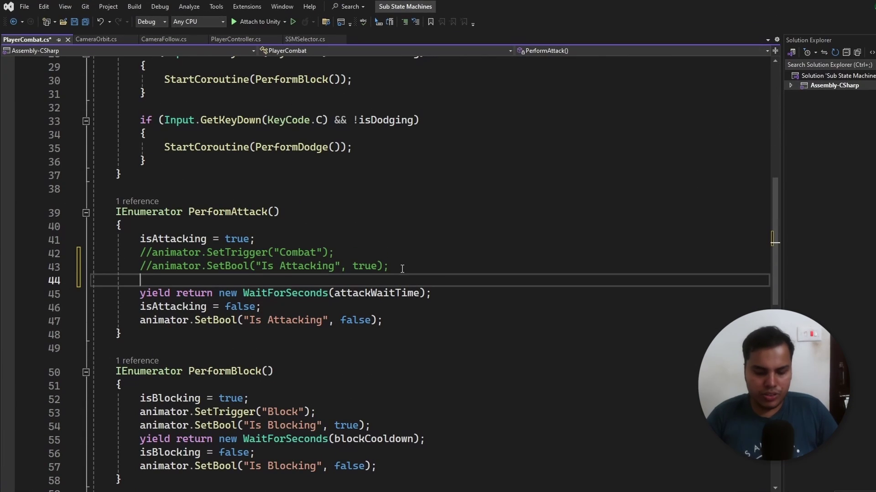
In PlayerCombat.cs in Visual Studio, add animator.Play("Attack 1"); to PerformAttack below the commented-out SetTrigger and SetBool lines
type("animator.Play(")
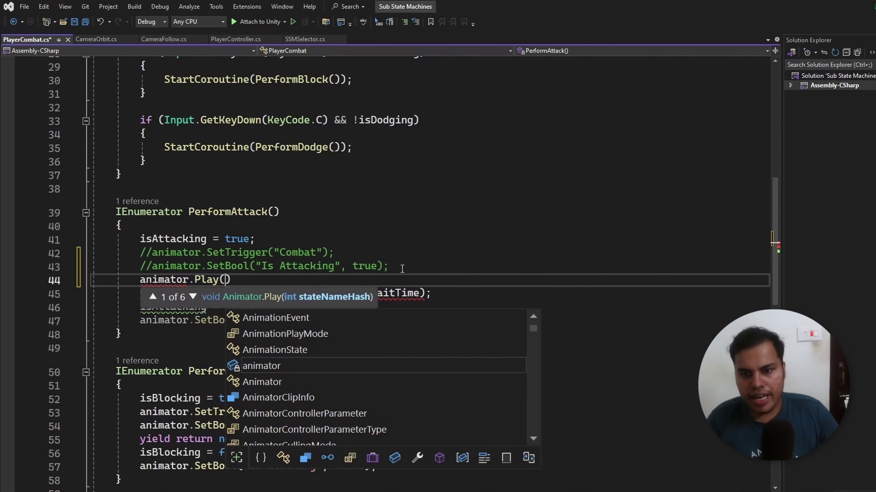
type("\"Atta")
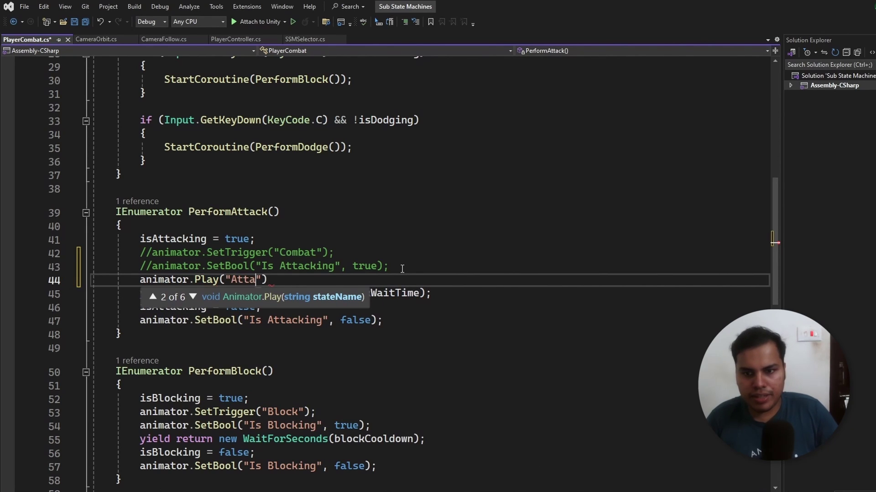
type("ck 1\");")
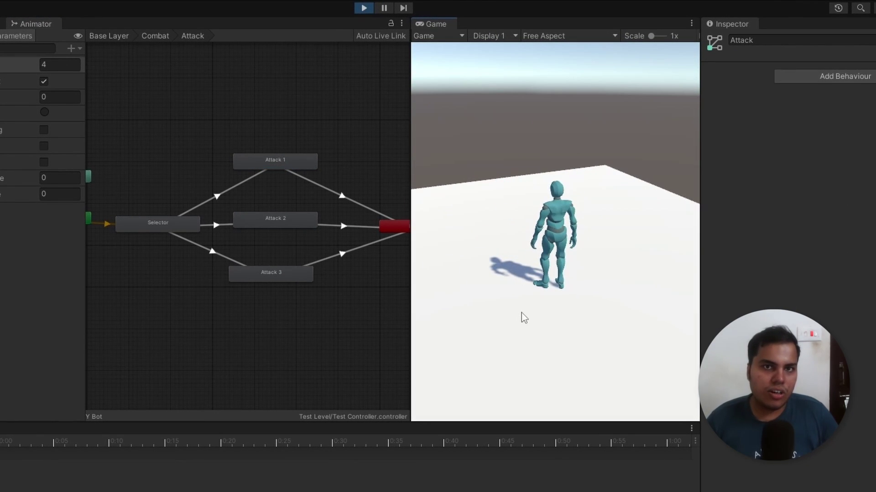
Back in Unity, trigger attacks in the running game, examine the Attack graph at full size, and stop the game
left_click(523, 315)
left_click(590, 309)
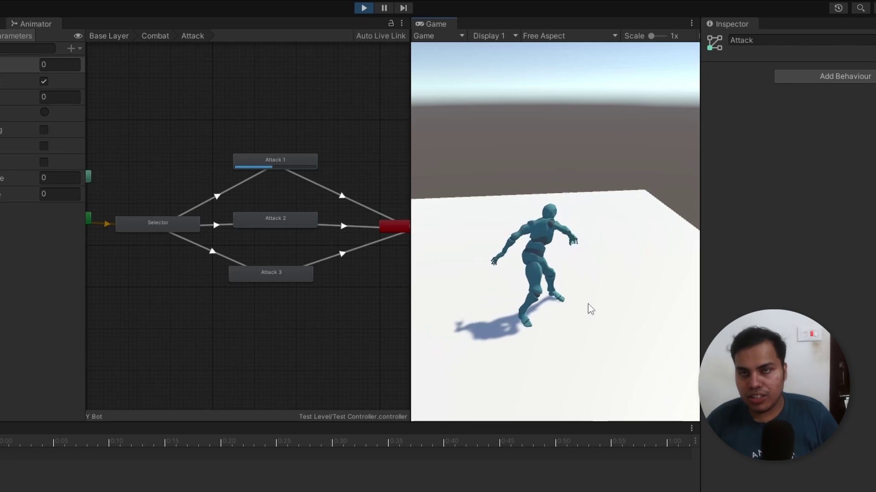
key("shift+space")
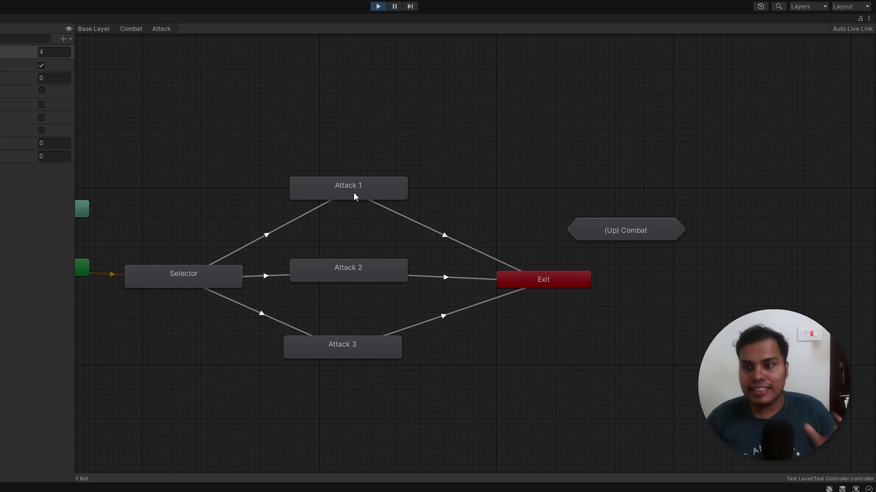
left_click(378, 7)
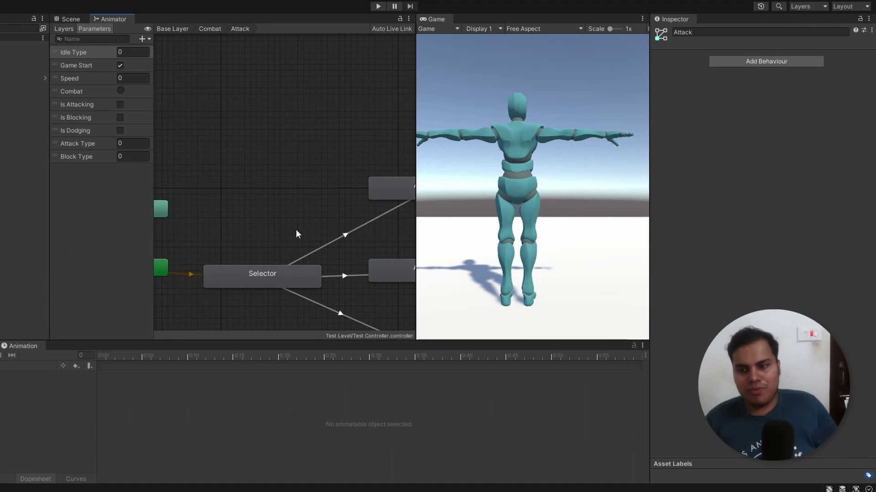
Examine the Selector and the three Attack states, and inspect the Selector's SSM Selector behaviour settings
scroll(290, 230, "down", 2)
middle_click_drag(337, 231, 264, 192)
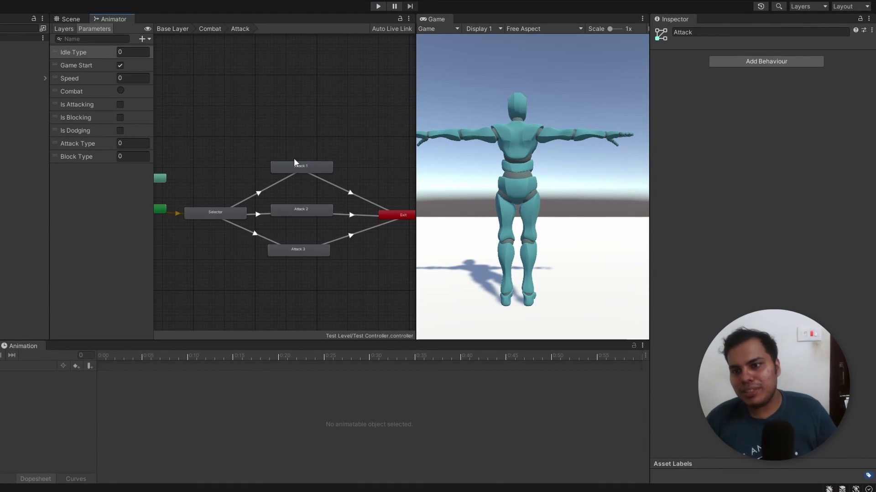
left_click_drag(180, 146, 376, 323)
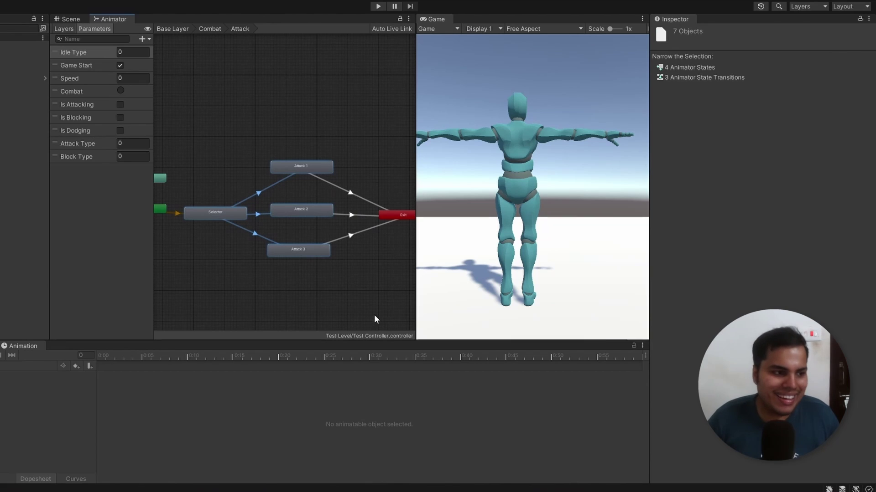
left_click(370, 285)
left_click_drag(210, 215, 213, 219)
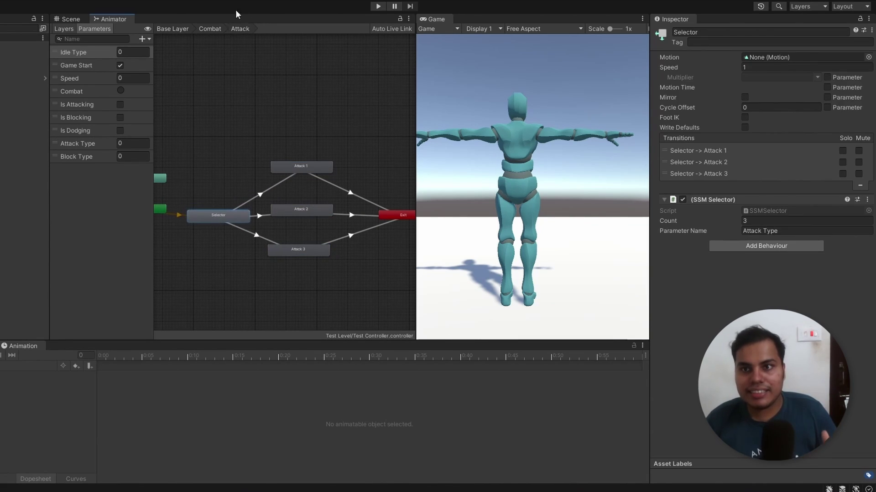
Return to the Combat state machine and examine its Empty, Attack and Block nodes and their transitions
left_click(210, 28)
left_click(270, 162)
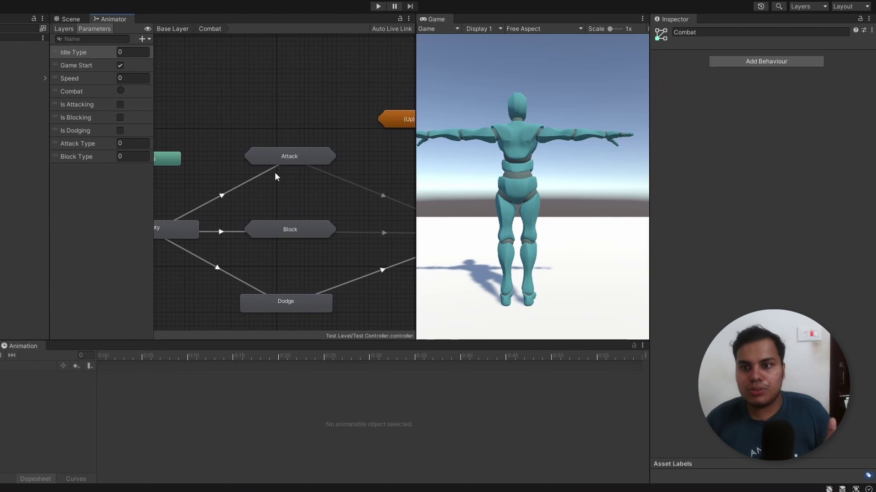
left_click_drag(242, 108, 330, 190)
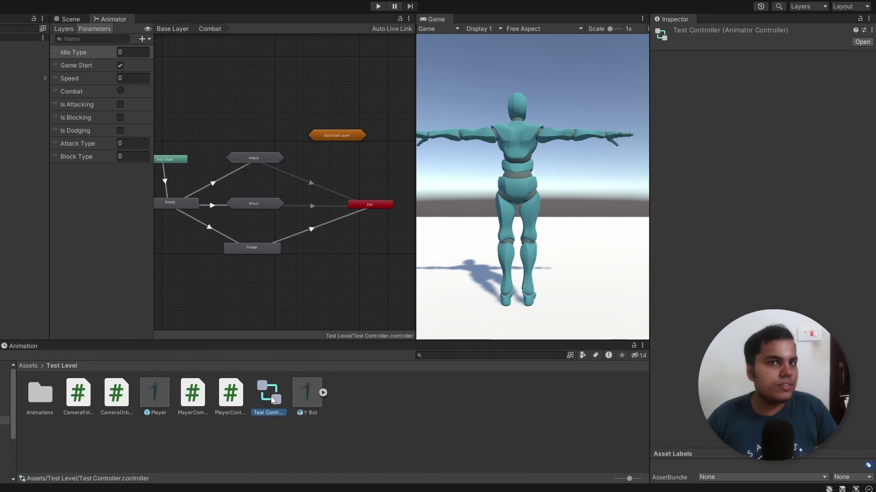
middle_click_drag(257, 111, 272, 110)
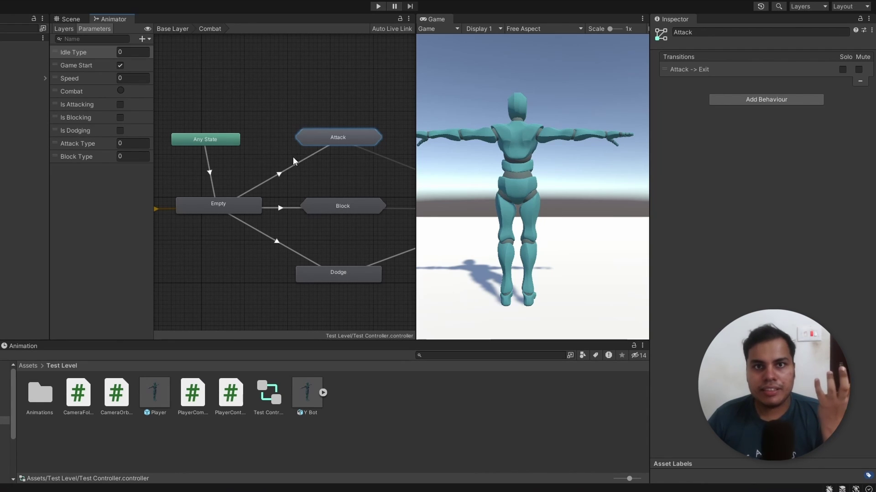
left_click_drag(220, 203, 217, 213)
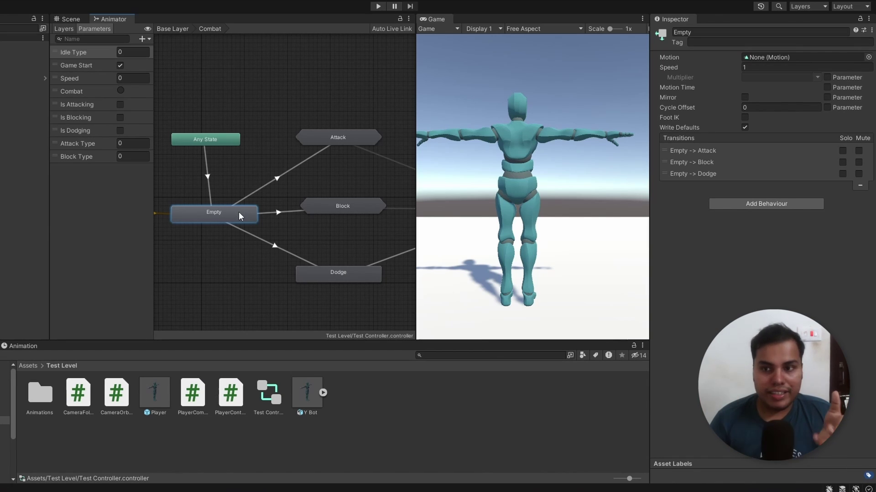
scroll(300, 240, "down", 3)
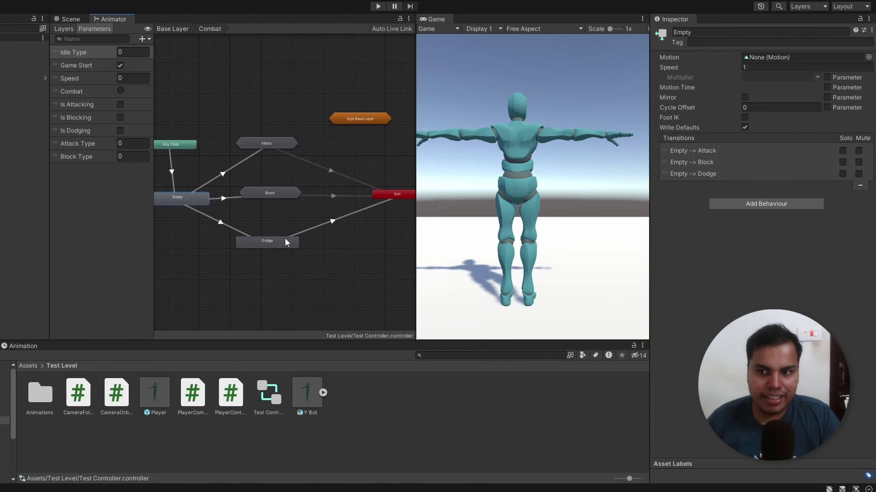
left_click(284, 195)
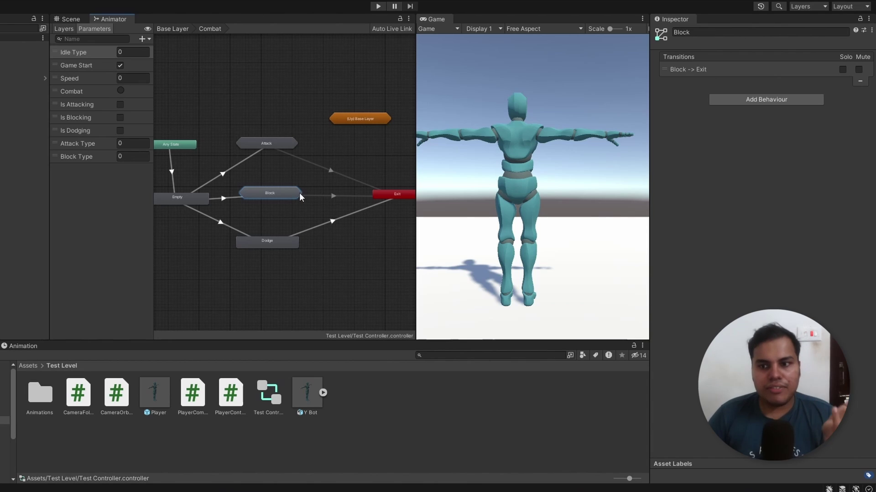
mouse_move(288, 195)
left_mouse_down()
mouse_move(280, 198)
mouse_move(279, 188)
left_mouse_up()
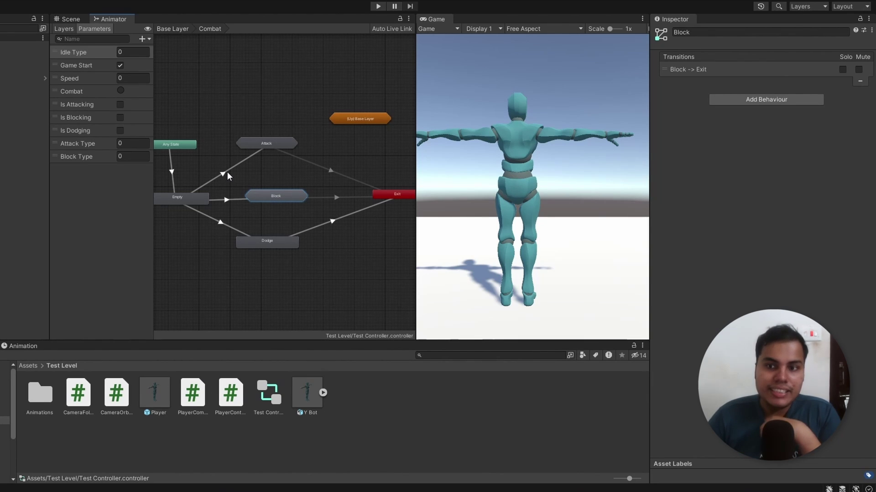
left_click_drag(274, 145, 278, 144)
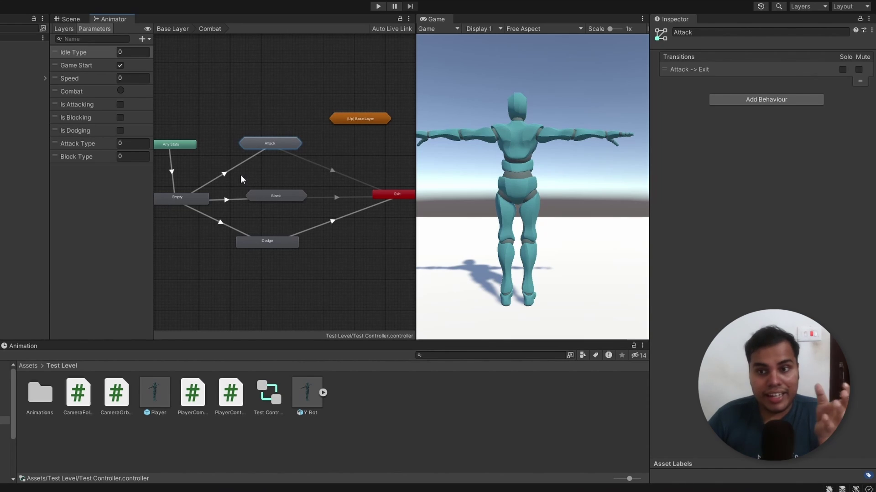
left_click(236, 171)
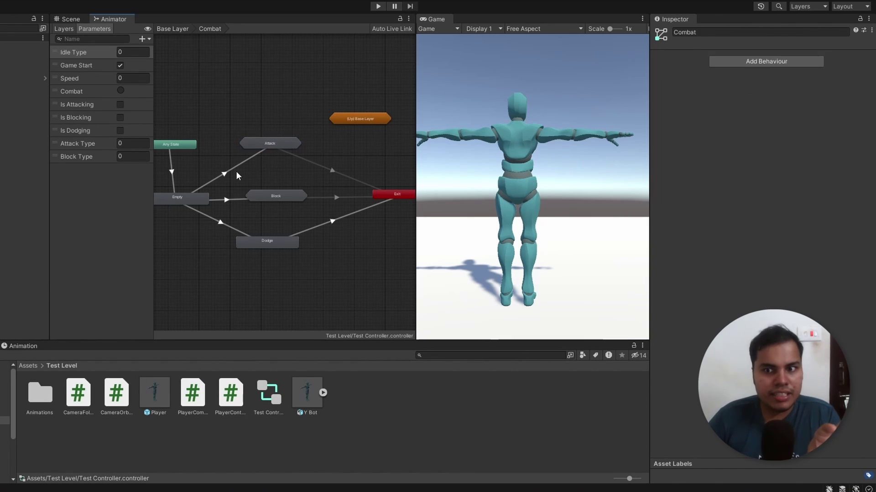
Open the Attack sub-state machine and inspect the Attack 1 state and the transition duration from Selector to Attack 1
double_click(269, 144)
mouse_move(313, 156)
left_mouse_down()
mouse_move(321, 161)
mouse_move(313, 163)
mouse_move(318, 148)
mouse_move(317, 156)
left_mouse_up()
scroll(275, 205, "down", 2)
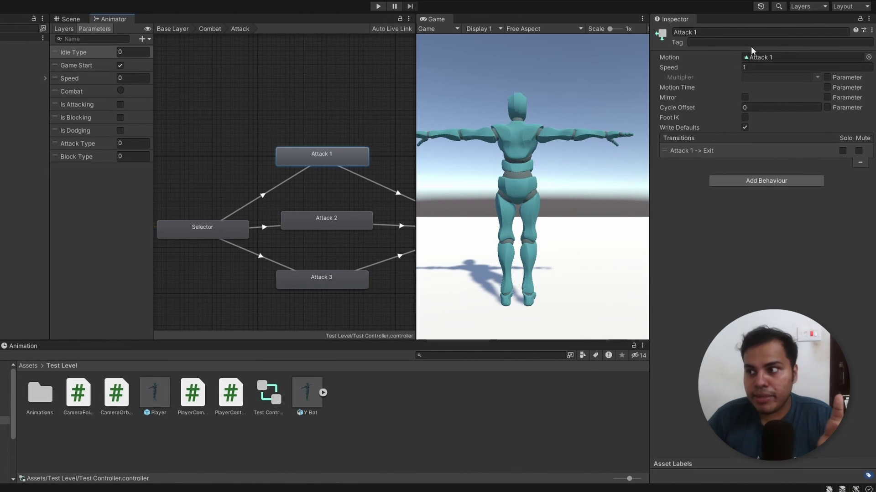
left_click(263, 196)
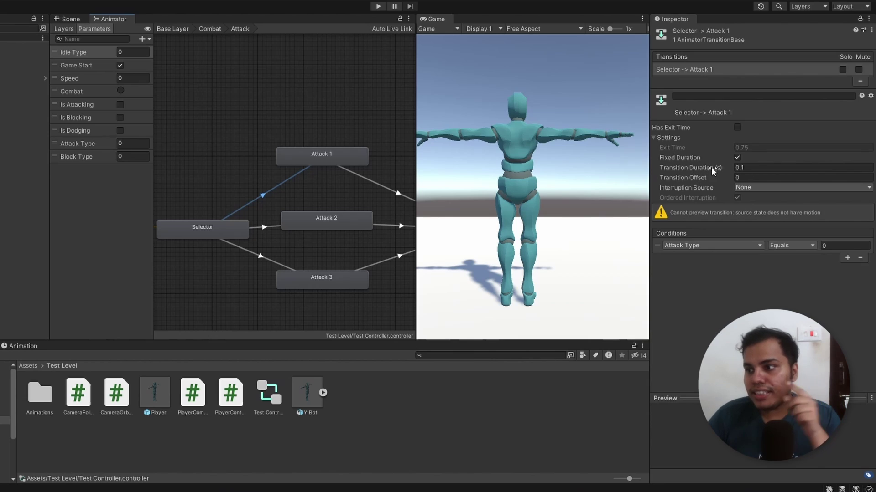
left_click(747, 168)
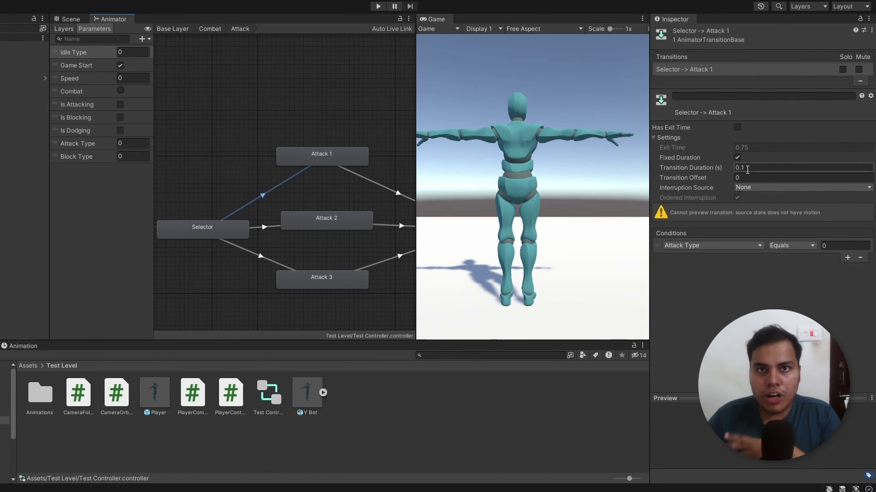
key("Return")
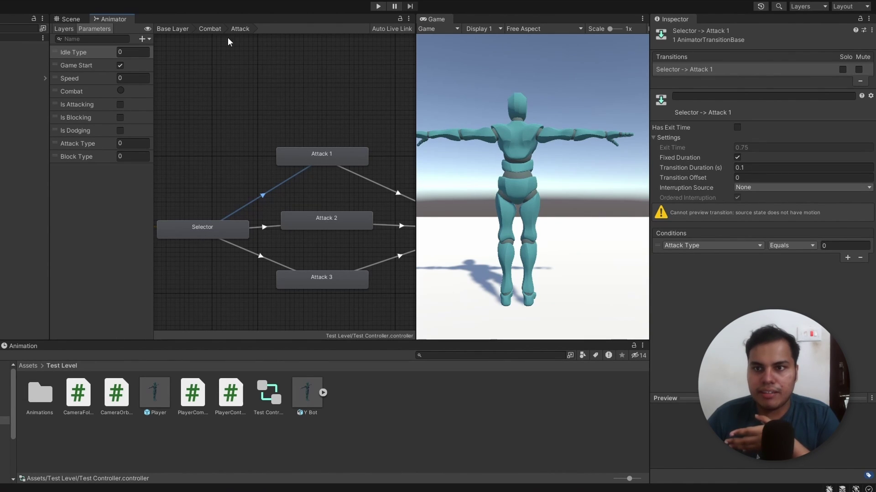
Compare the Combat and Attack graphs, inspecting the Selector to Attack 1 transition settings and the Attack 1 state again
left_click(210, 28)
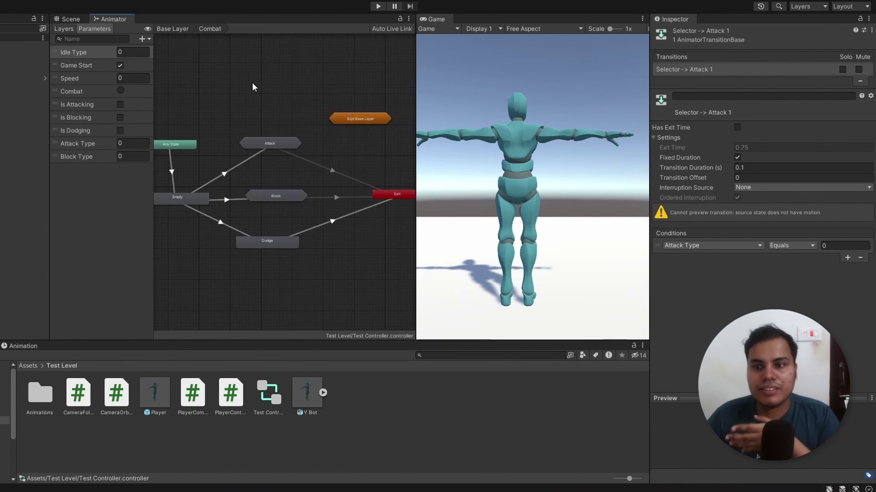
double_click(247, 145)
left_click(265, 196)
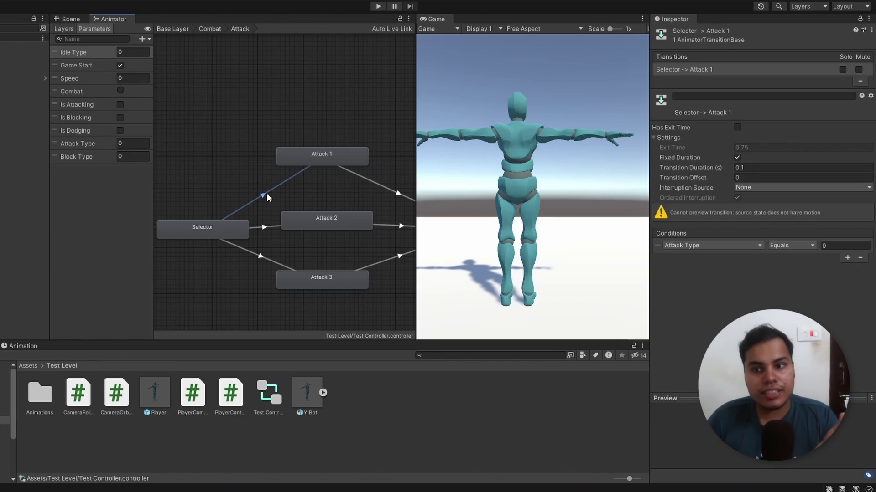
left_click(294, 192)
mouse_move(315, 159)
left_mouse_down()
mouse_move(323, 160)
mouse_move(314, 164)
left_mouse_up()
left_click(209, 29)
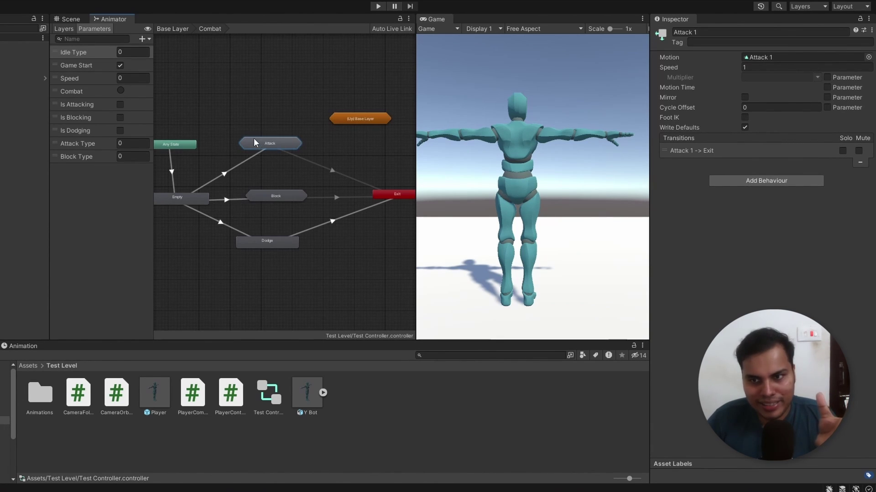
scroll(252, 134, "up", 2)
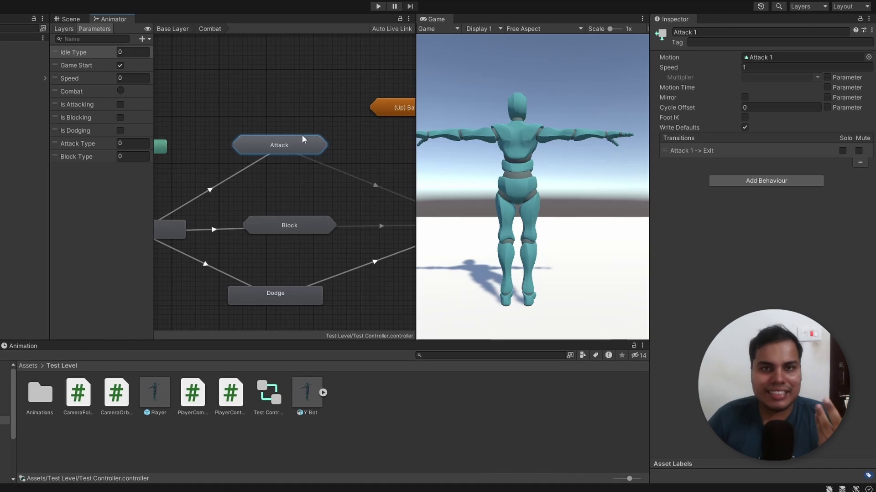
double_click(292, 151)
left_click(299, 166)
left_click(232, 215)
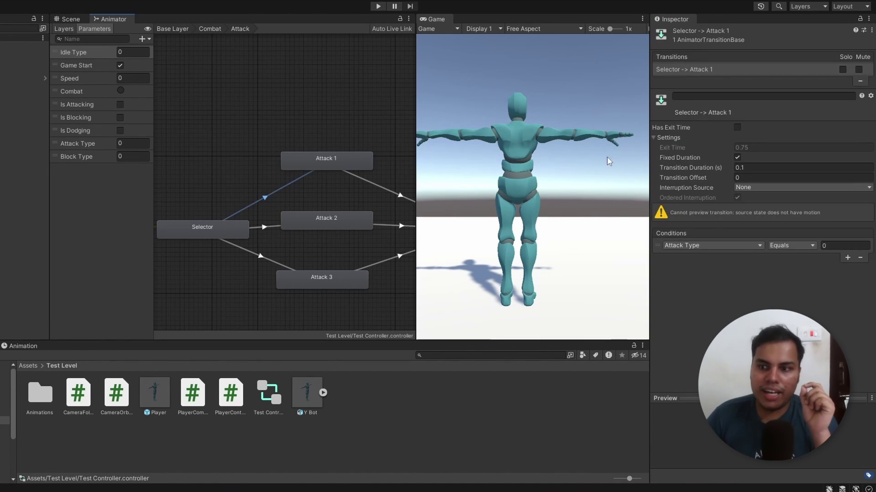
left_click(319, 158)
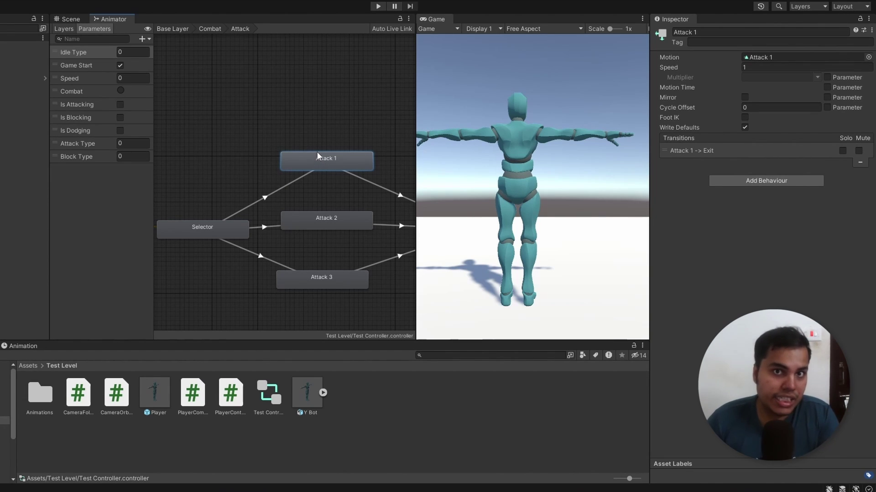
Examine the Exit node in the Attack graph and the Selector state with its SSM Selector behaviour
scroll(333, 193, "down", 2)
left_click(332, 193)
left_click(324, 193)
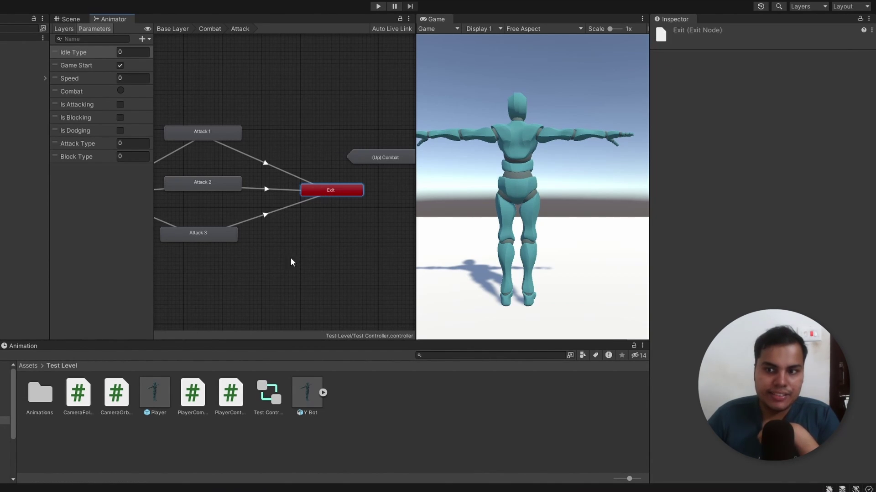
middle_click_drag(319, 270, 278, 179)
left_click(347, 206)
left_click_drag(278, 179, 287, 179)
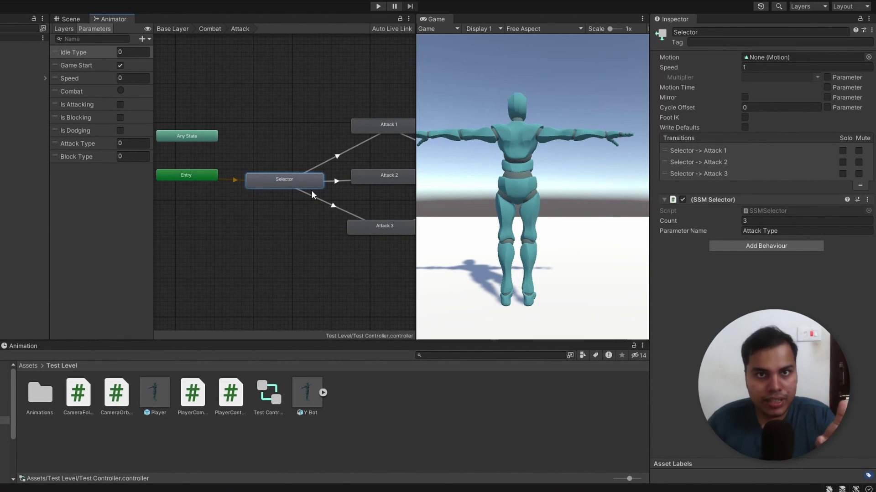
Inspect the Attack 1 to Exit transition's exit time and duration settings
middle_click_drag(313, 195, 116, 185)
left_click(248, 149)
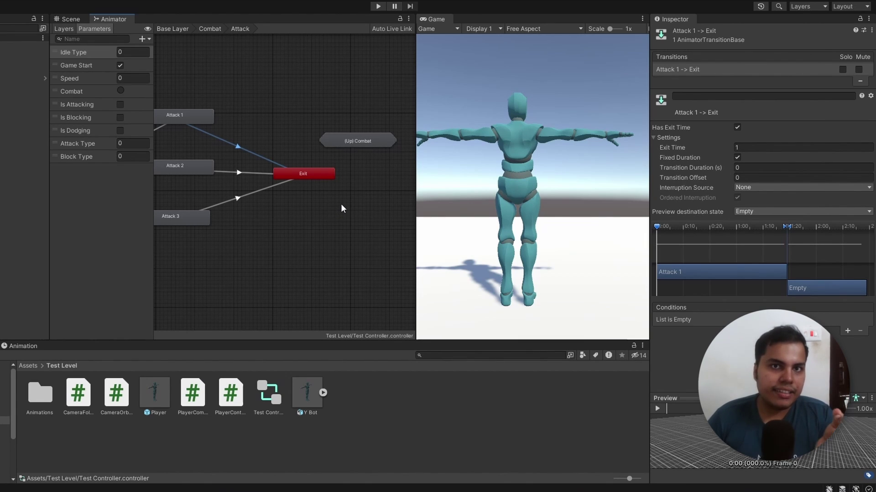
middle_click_drag(341, 209, 395, 239)
left_click(249, 153)
left_click(298, 179)
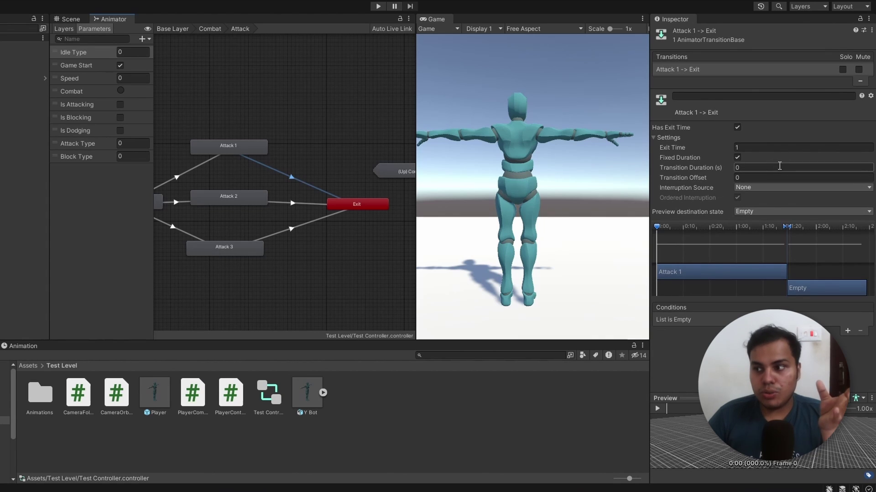
left_click(231, 154)
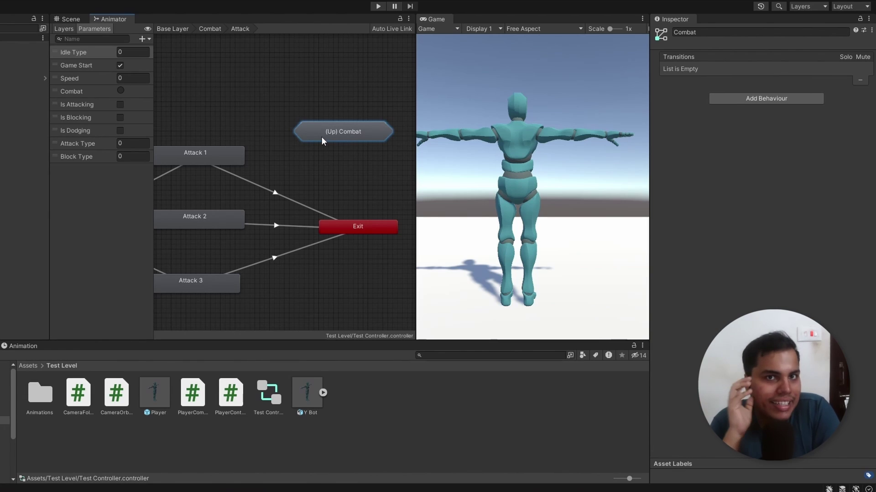
Start a transition from Attack 1 to the parent Combat node, view the available target states, and cancel it
left_click(311, 131)
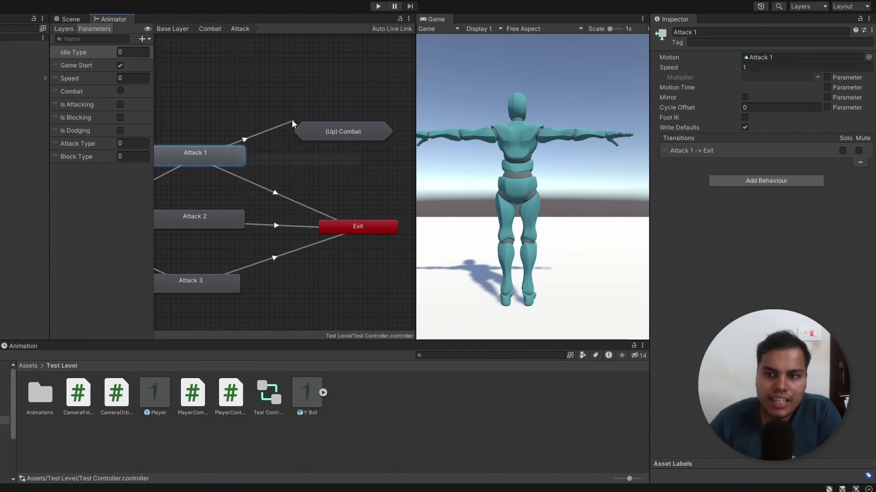
right_click(312, 134)
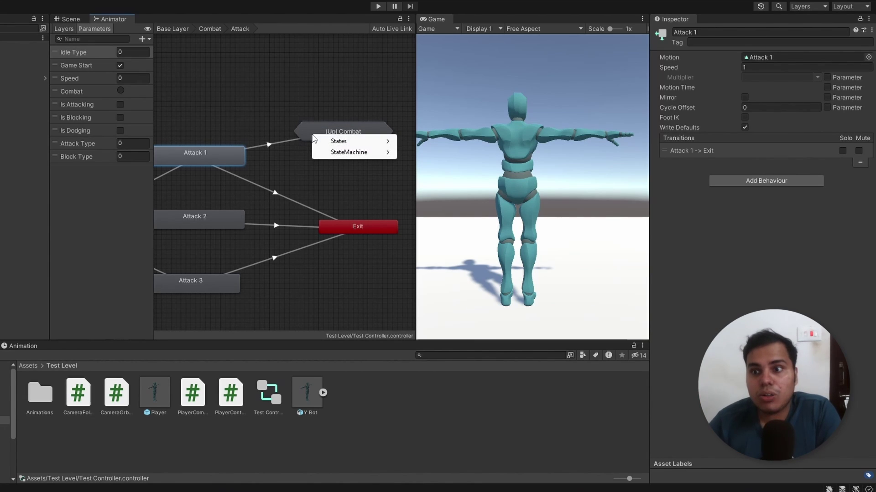
mouse_move(358, 141)
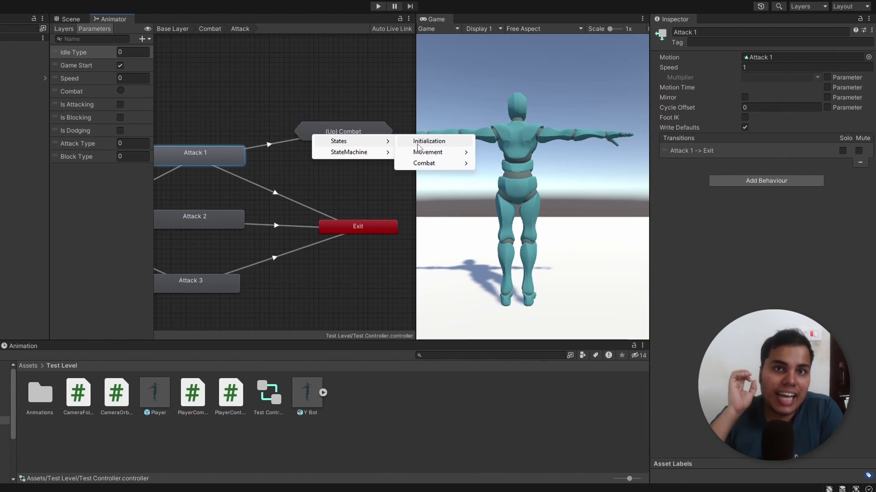
left_click(247, 103)
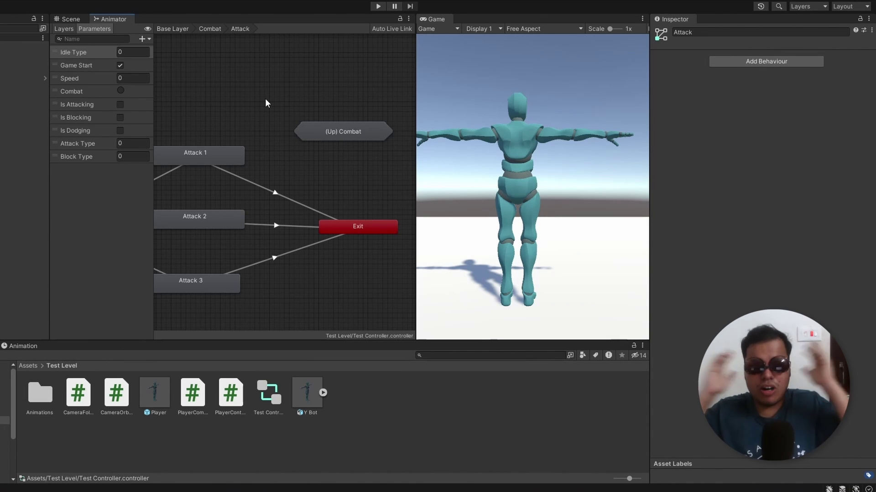
View the whole Attack graph and go back up through Combat to the Base Layer
scroll(266, 103, "down", 2)
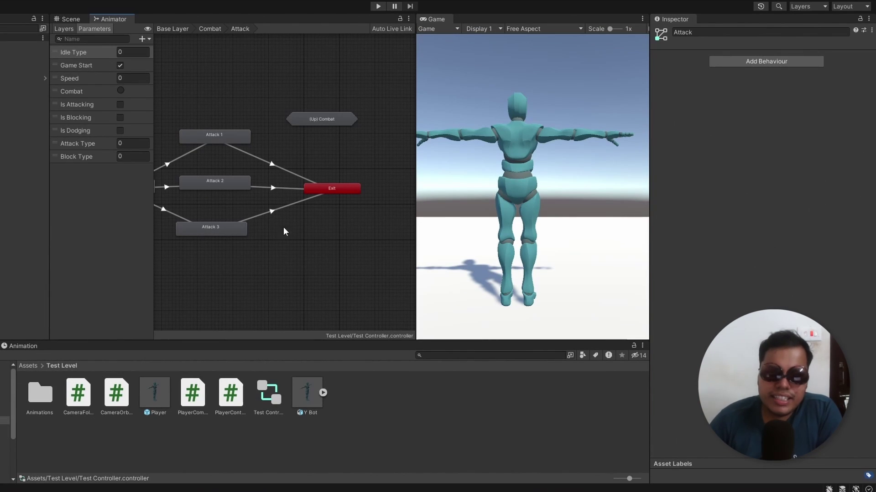
scroll(274, 246, "down", 2)
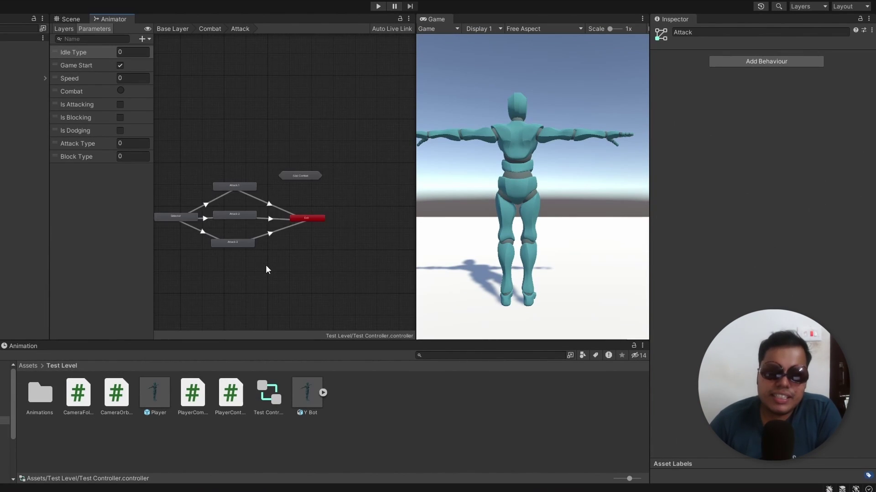
left_click(210, 28)
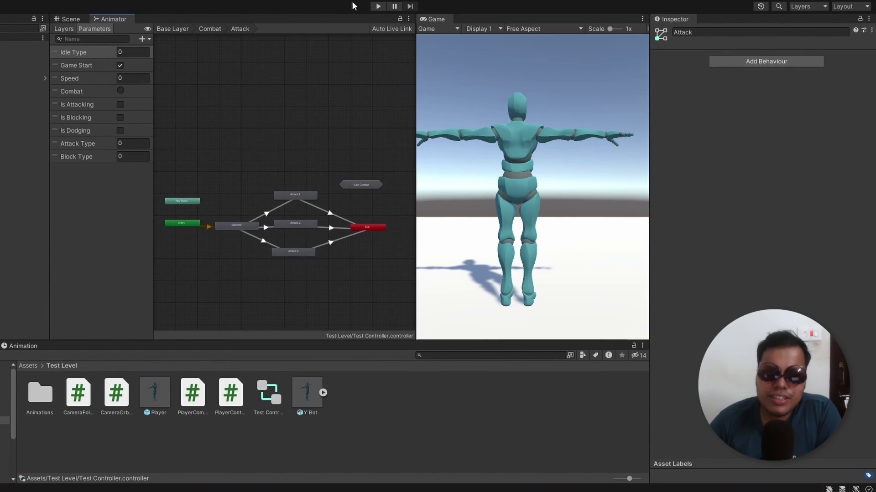
left_click(185, 29)
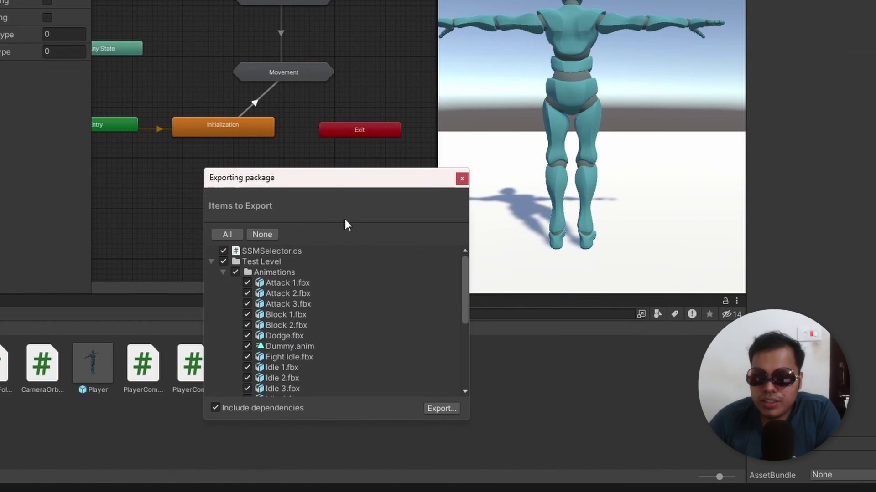
Review the package's export items, including SSMSelector.cs and the Test Level folder, and export them with dependencies included
scroll(296, 351, "down", 5)
scroll(284, 305, "up", 3)
scroll(263, 248, "down", 4)
left_click(444, 409)
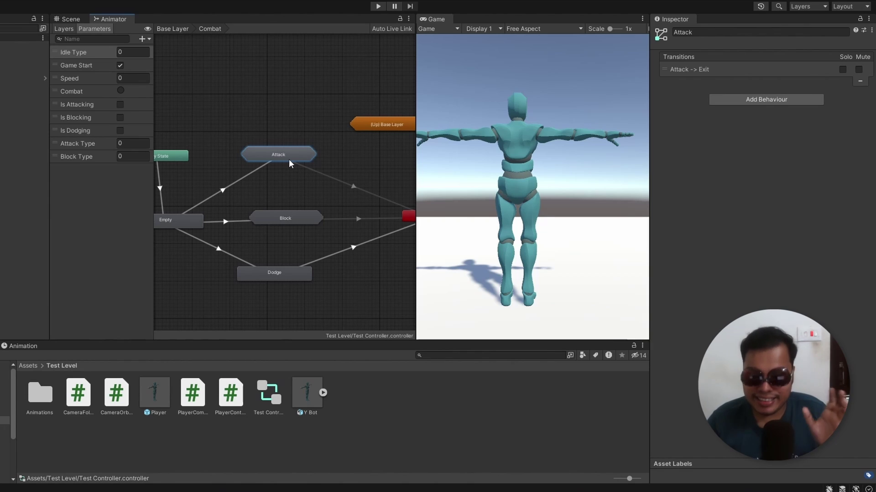
Delete the Attack sub-state machine from Combat, undo the deletion, and open Attack again
key("Delete")
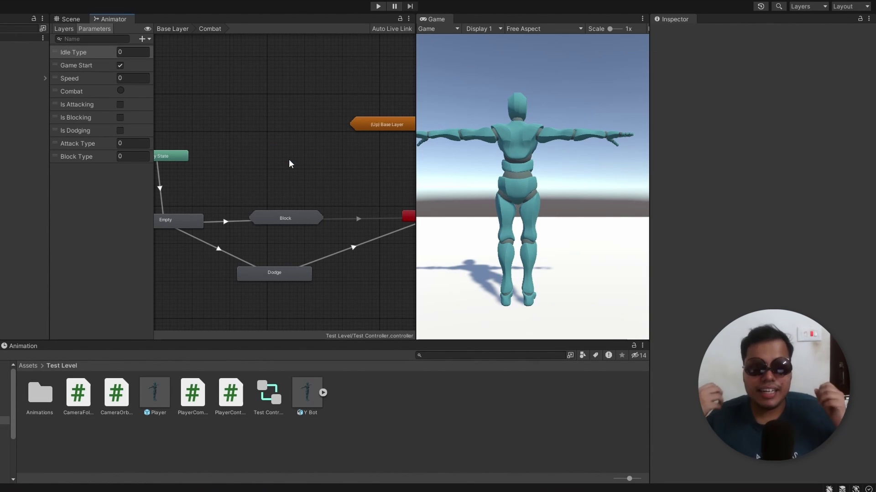
key("ctrl+z")
double_click(288, 160)
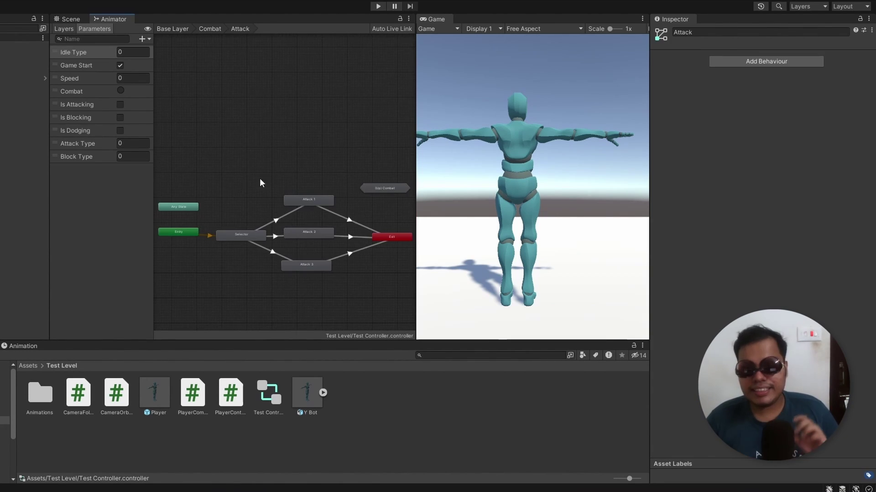
Move the parent Combat node slightly lower in the Attack graph and go up through it to the Combat state machine
left_click(328, 165)
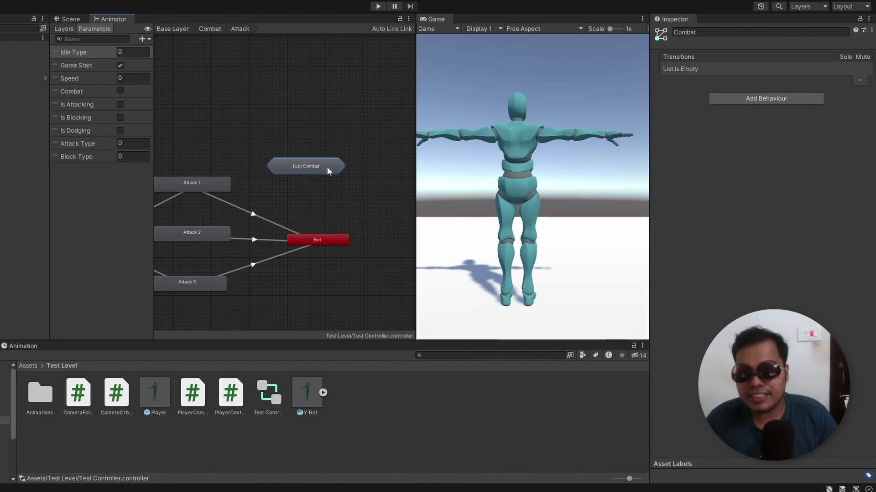
left_click_drag(327, 164, 327, 170)
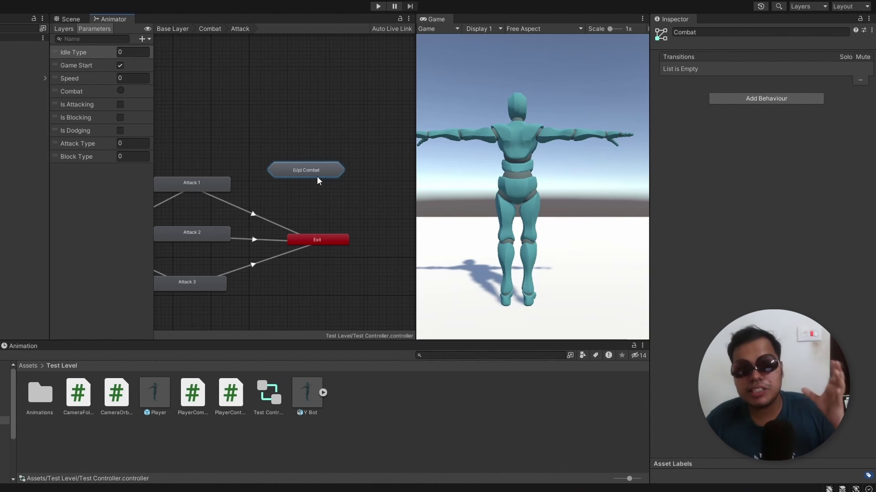
double_click(316, 176)
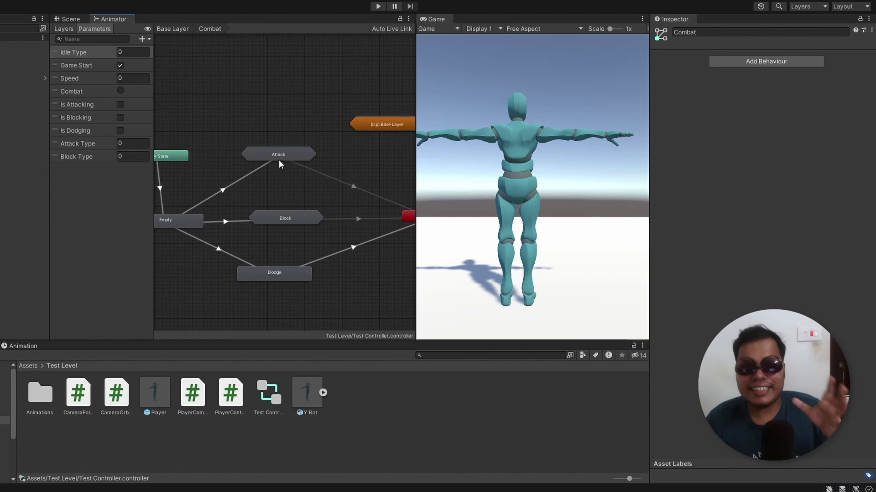
Reopen the Attack sub-state machine from Combat and inspect its Entry, Exit and parent Combat nodes
left_click(279, 158)
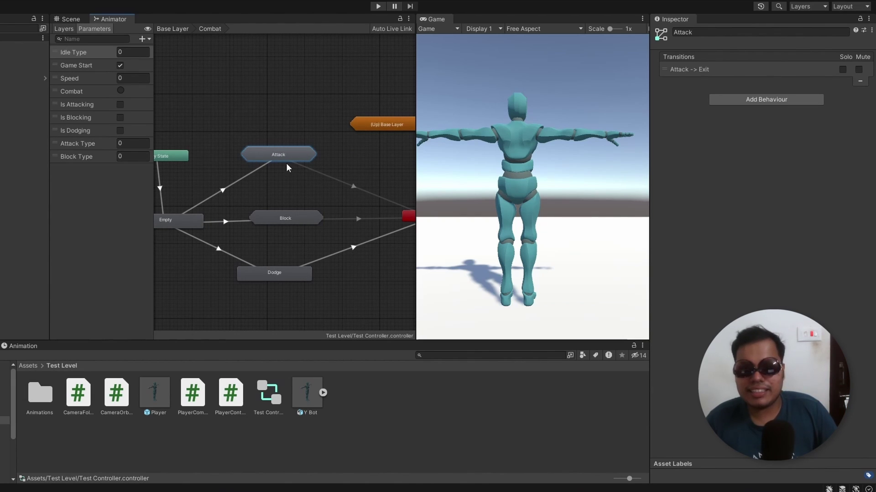
double_click(254, 172)
left_click(176, 200)
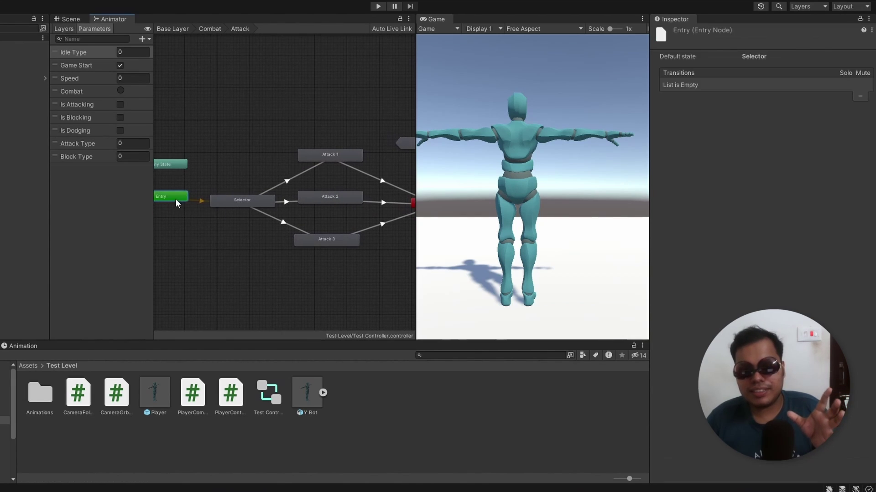
left_click(386, 191)
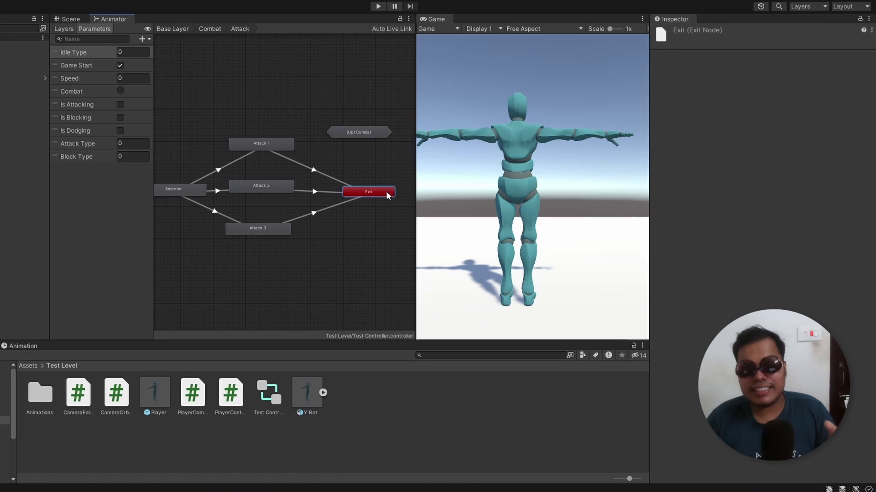
left_click(345, 134)
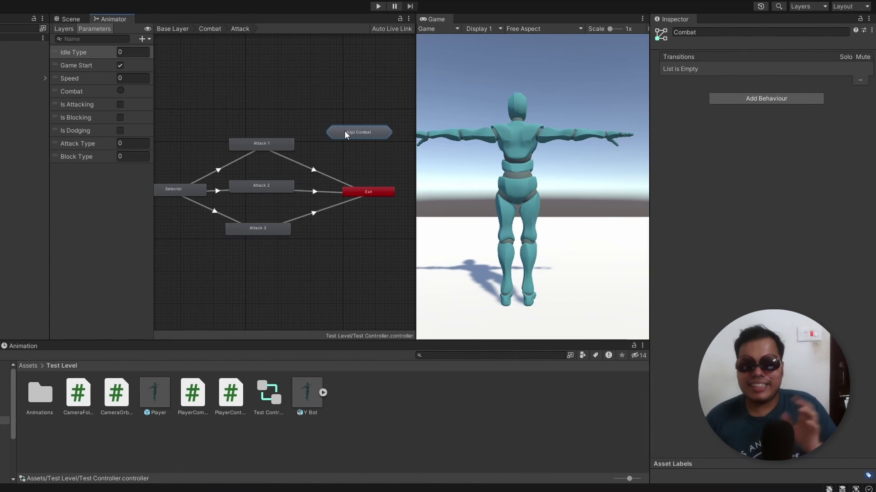
middle_click_drag(298, 288, 304, 289)
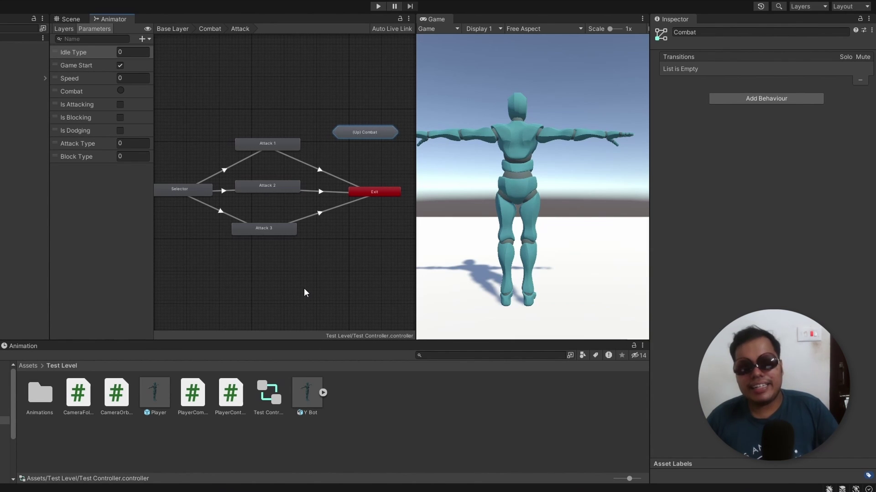